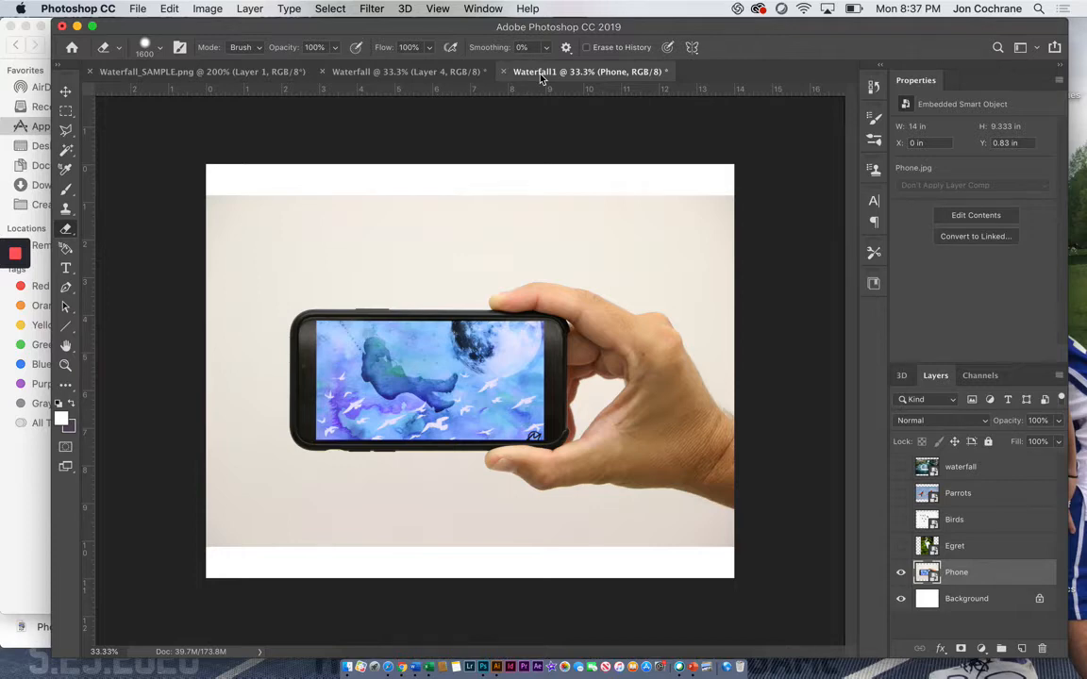
Step: Scale the Phone layer up proportionally about its centre to about 17.69 × 11.79 in, covering the whole canvas
left_click(66, 90)
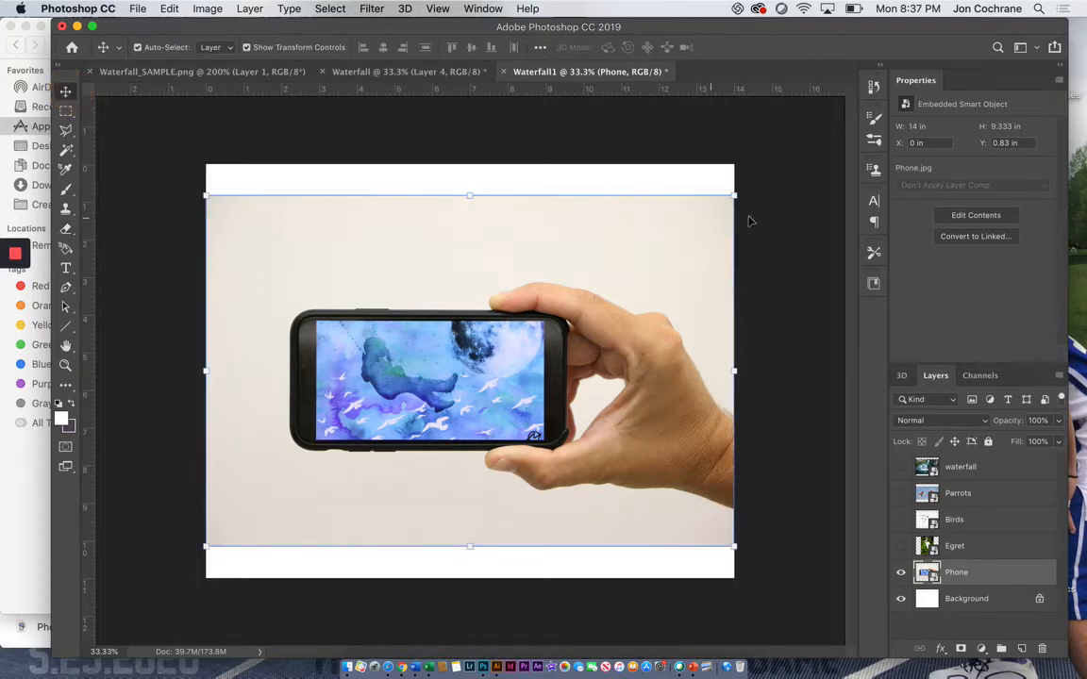
left_click_drag(733, 195, 808, 159)
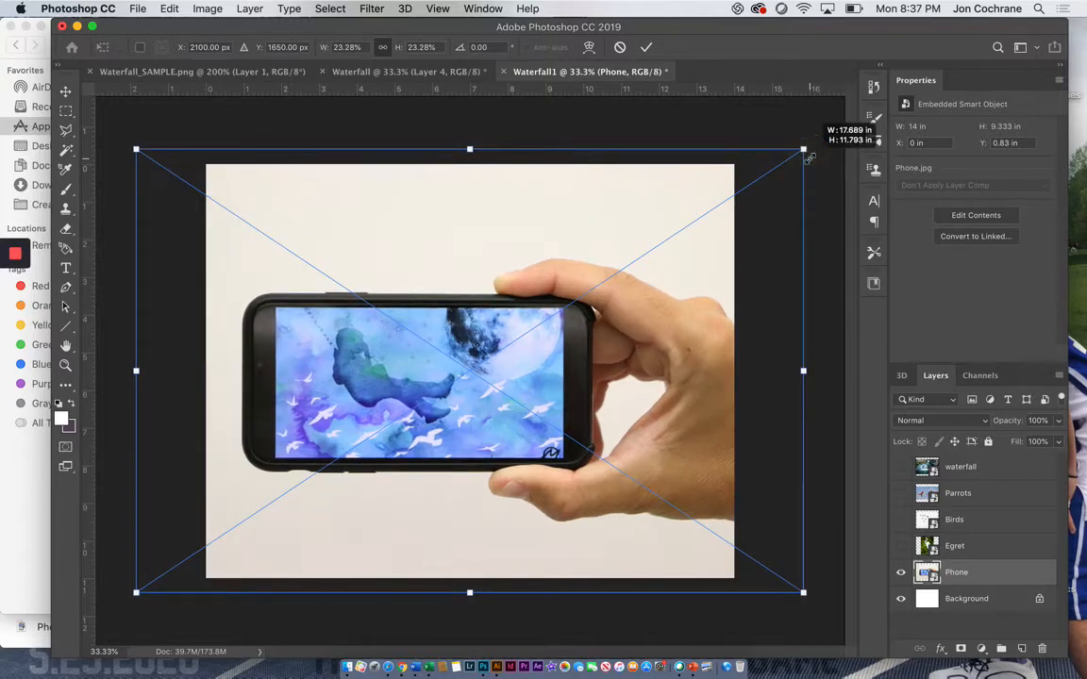
key("Return")
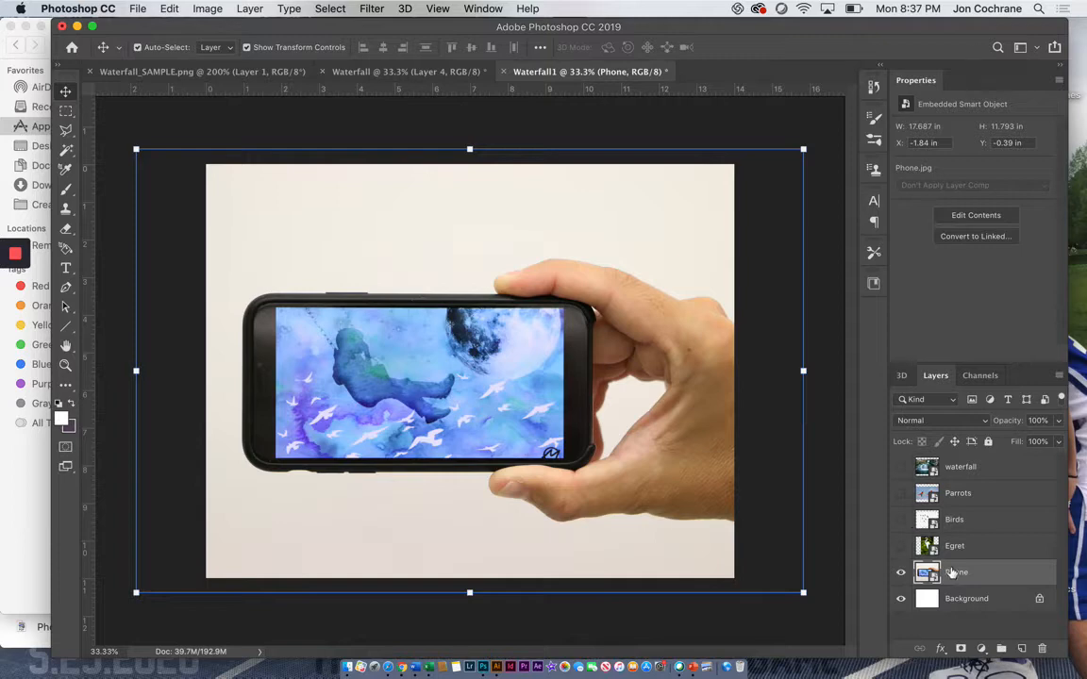
Step: Rasterize all the smart object layers from Phone up to waterfall together
left_click(956, 478, "shift")
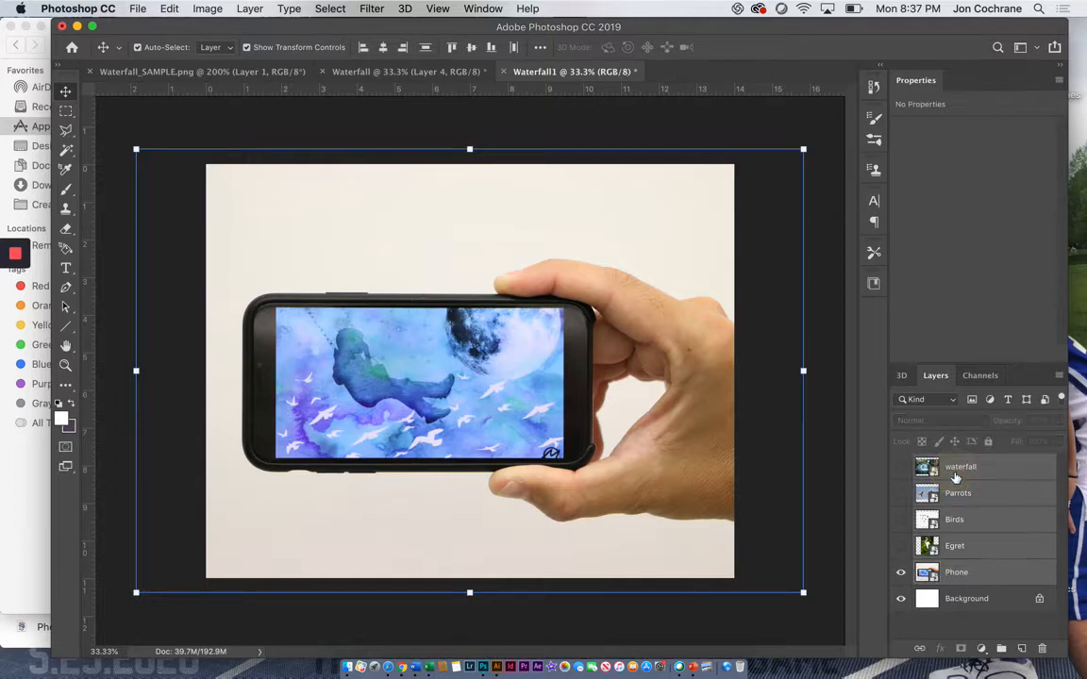
right_click(956, 479)
scroll(835, 625, "down", 5)
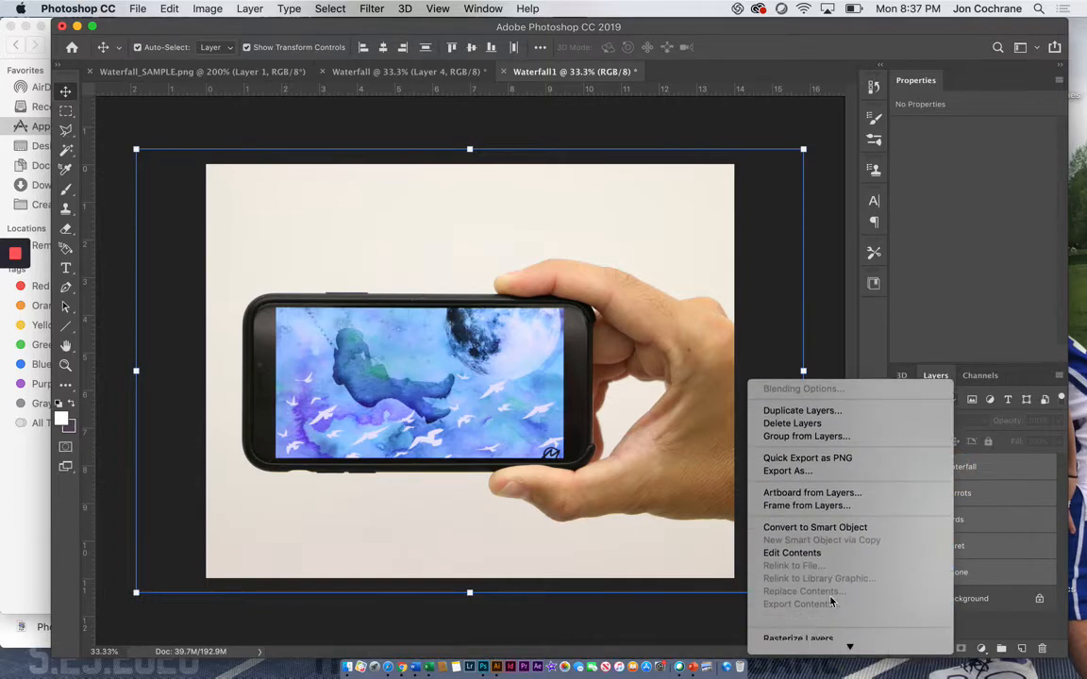
left_click(825, 563)
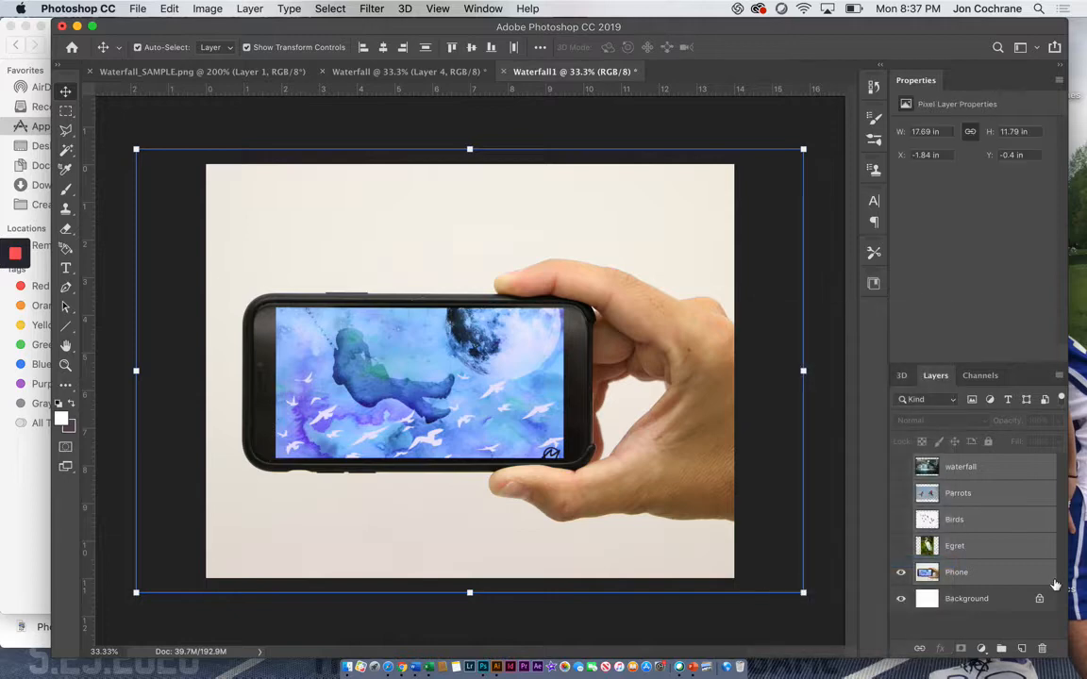
Step: Copy the phone and hand from the Phone layer to a new layer using Quick Selection, and hide the original Phone layer
left_click(984, 598)
left_click(982, 573)
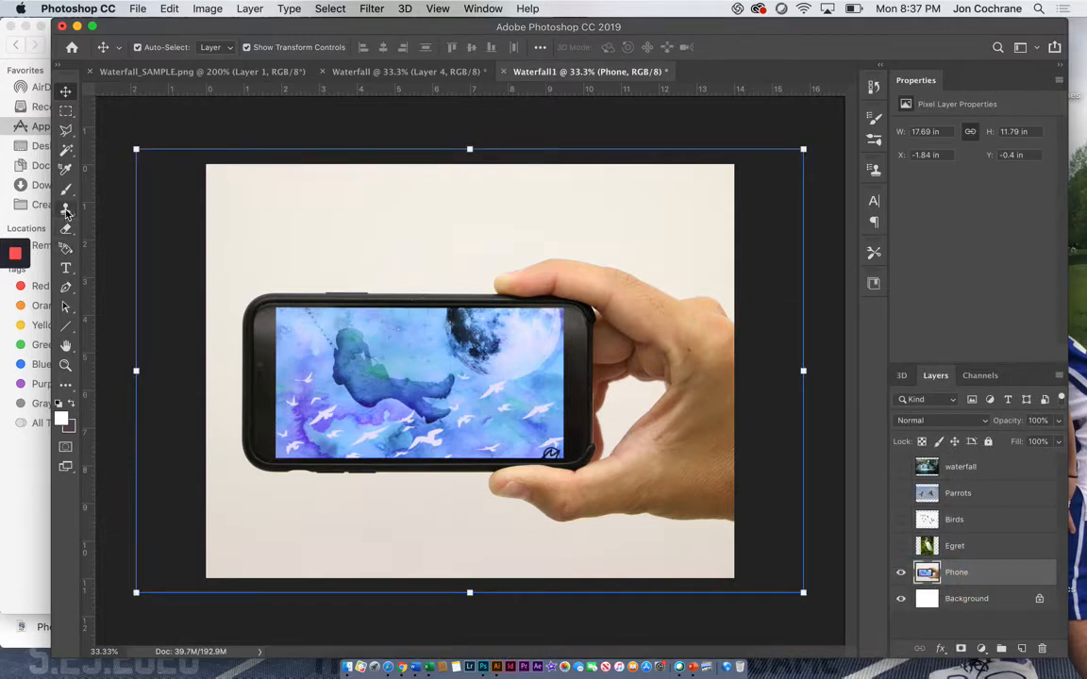
left_click(65, 158)
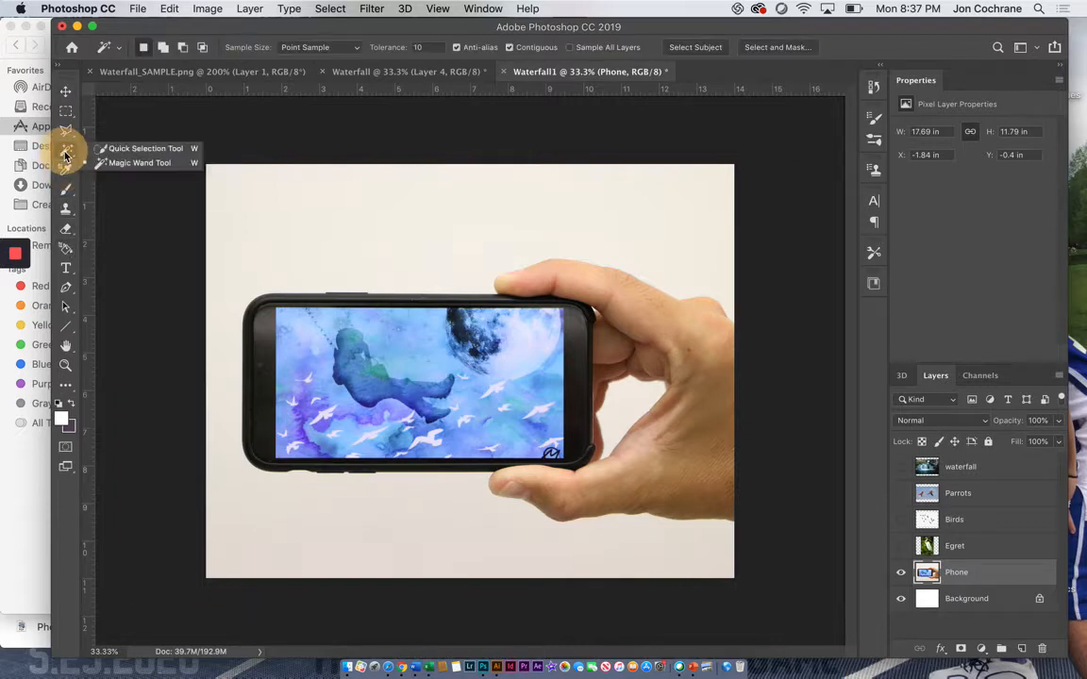
left_click(132, 149)
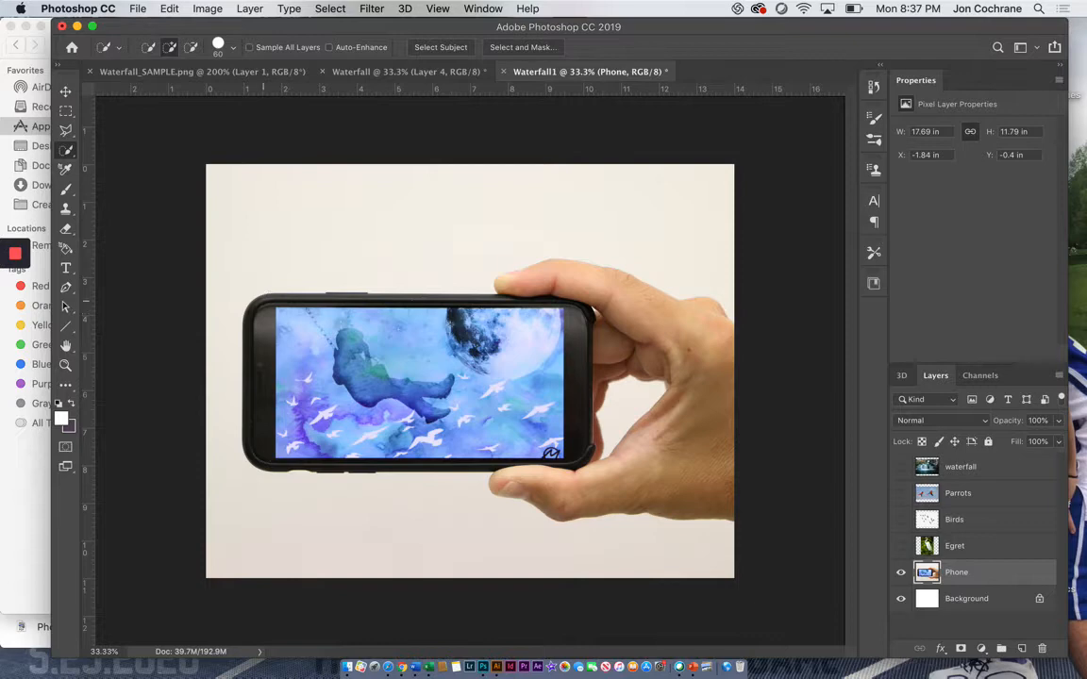
mouse_move(257, 300)
left_mouse_down()
mouse_move(426, 316)
mouse_move(502, 307)
mouse_move(475, 296)
mouse_move(519, 278)
mouse_move(594, 280)
mouse_move(699, 327)
mouse_move(714, 348)
mouse_move(696, 441)
mouse_move(646, 487)
mouse_move(591, 467)
mouse_move(582, 424)
mouse_move(528, 429)
mouse_move(461, 412)
mouse_move(387, 421)
mouse_move(356, 411)
mouse_move(259, 437)
left_mouse_up()
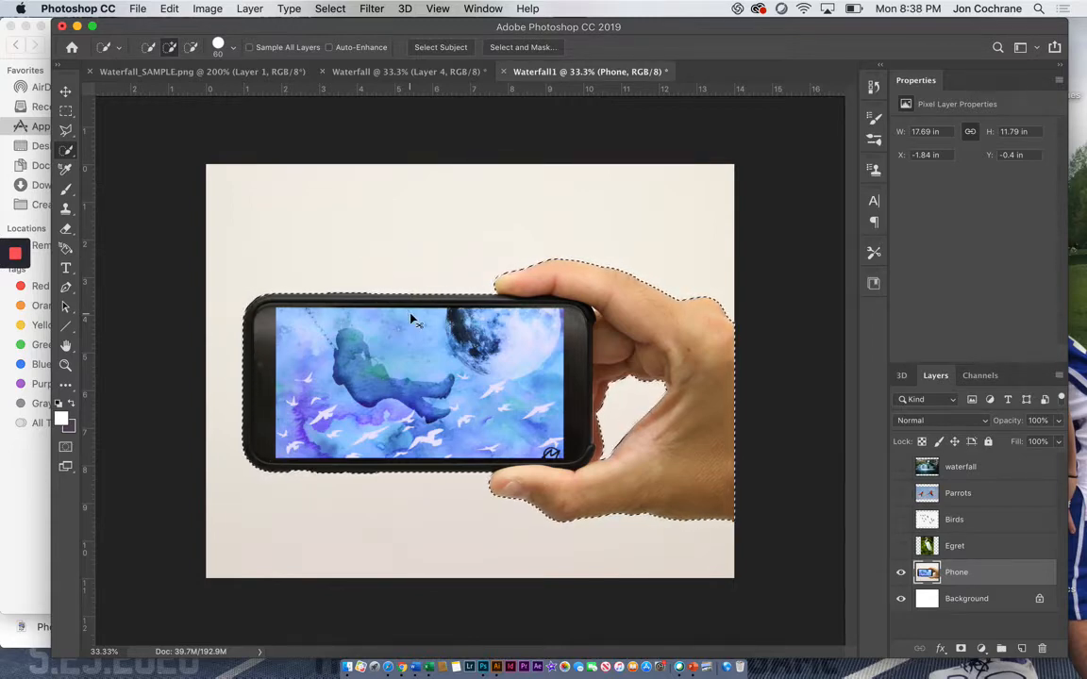
key("super+j")
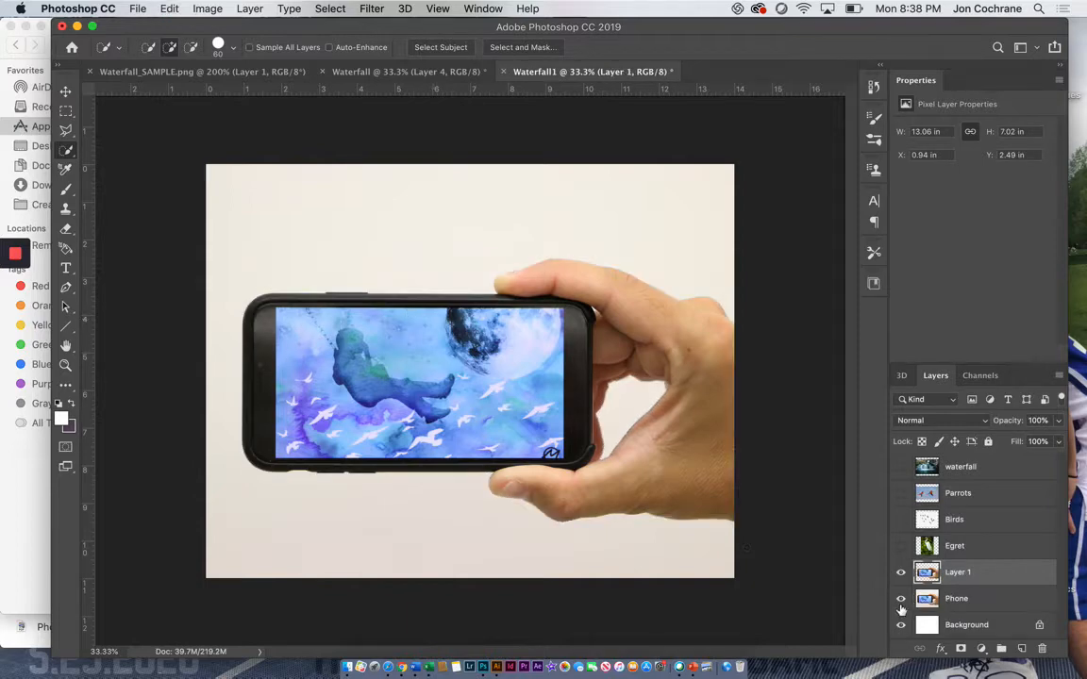
left_click(900, 599)
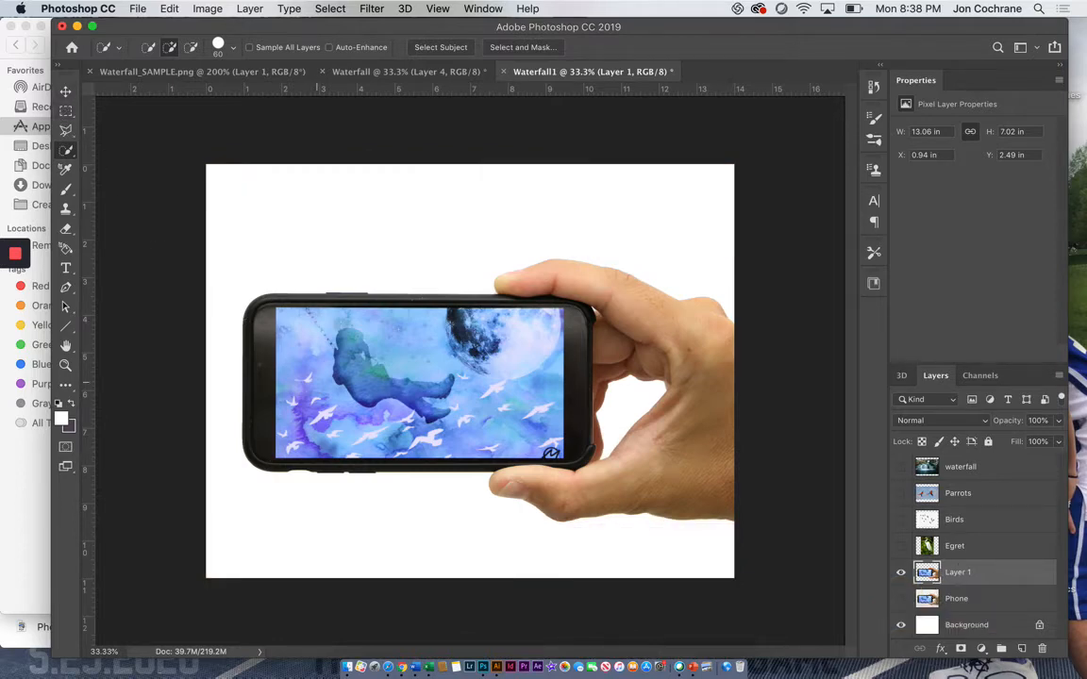
Step: Copy the phone's screen area to its own new layer and move the waterfall layer directly above it
mouse_move(280, 314)
left_mouse_down()
mouse_move(300, 304)
mouse_move(360, 349)
mouse_move(505, 408)
left_mouse_up()
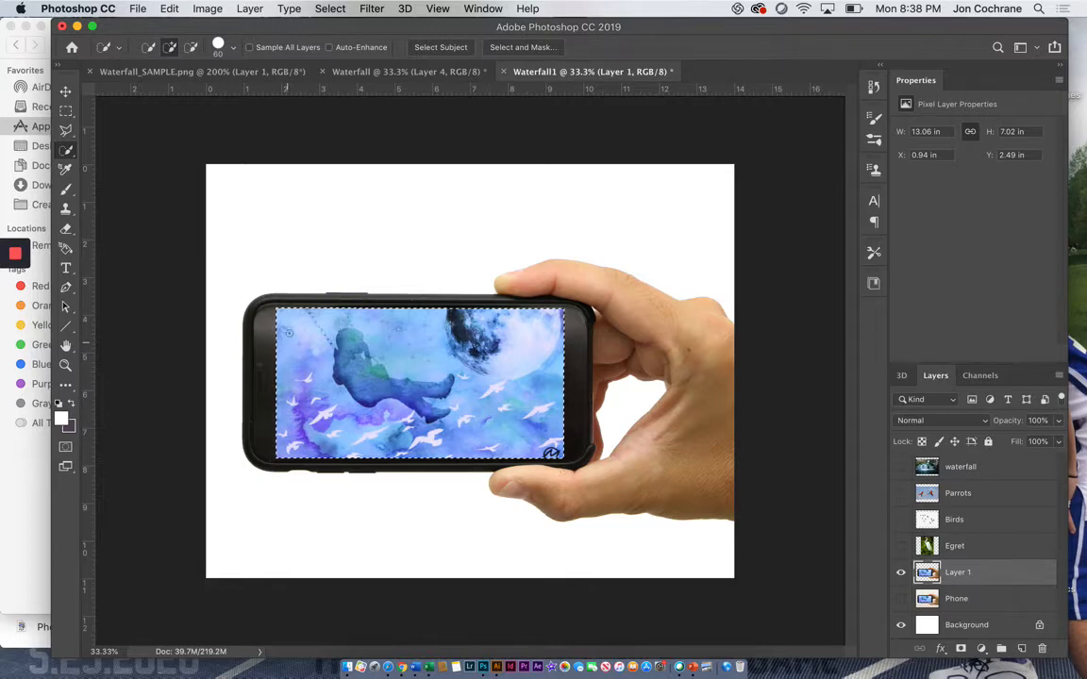
key("super+j")
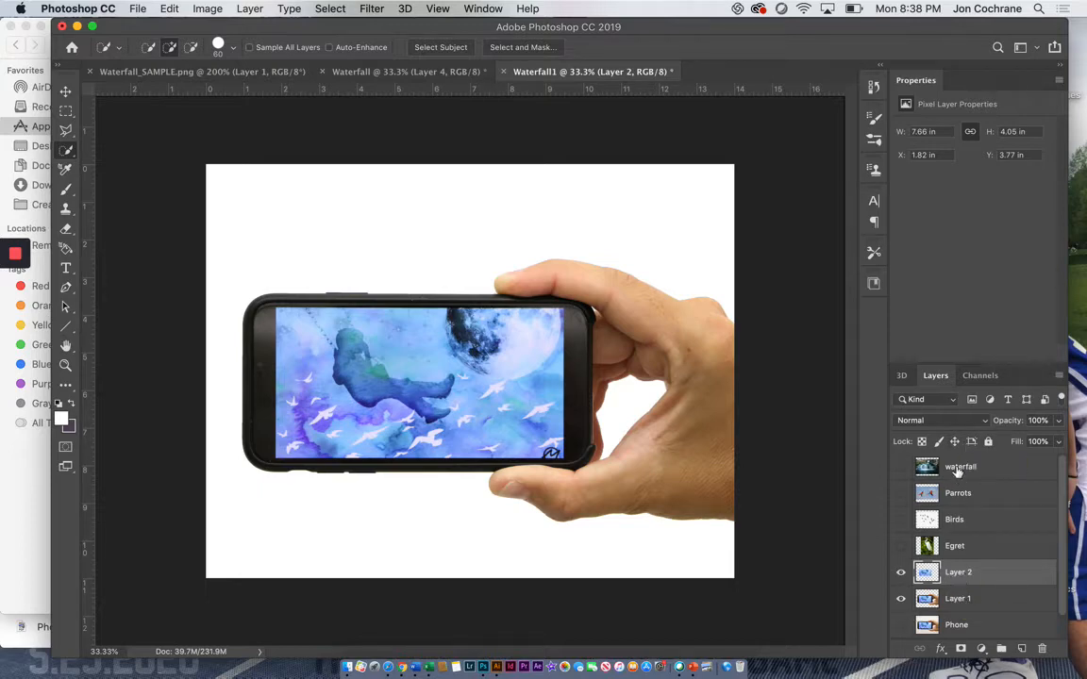
left_click_drag(960, 469, 939, 560)
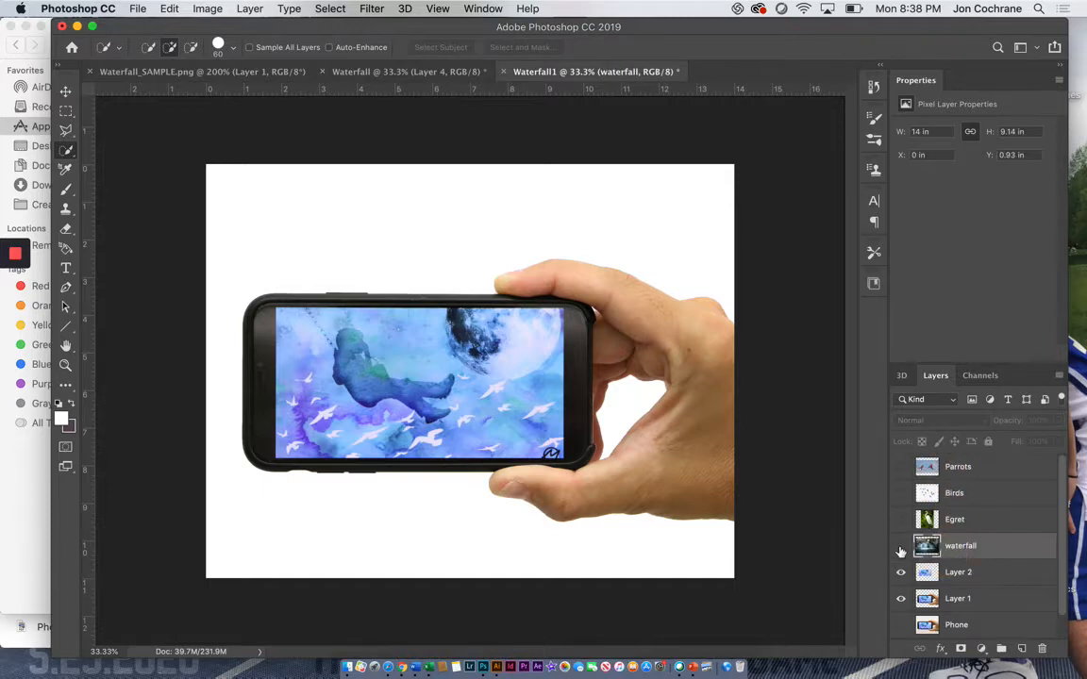
Step: Fill the Background layer with the dark purple swatch colour using the Paint Bucket tool
scroll(983, 618, "down", 1)
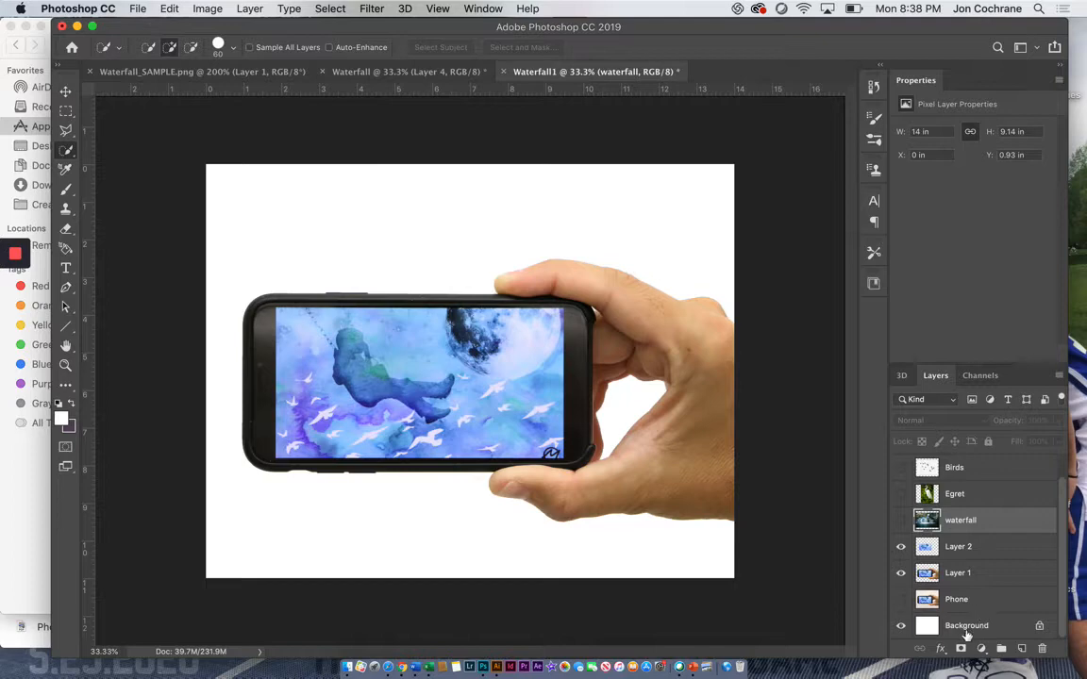
left_click(966, 627)
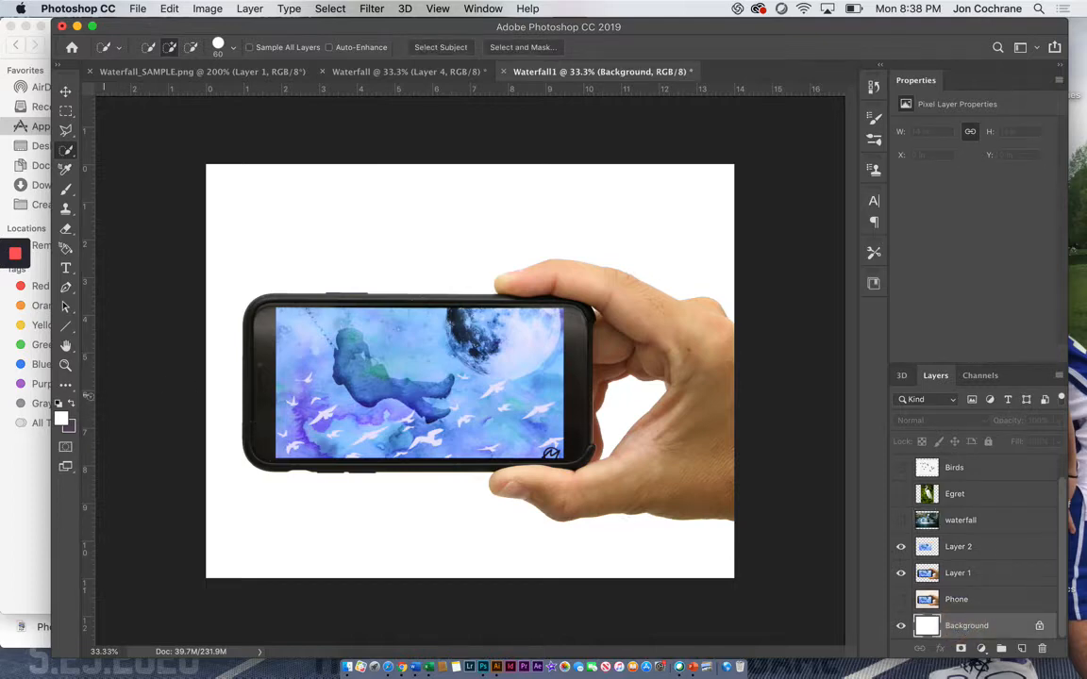
left_click(64, 250)
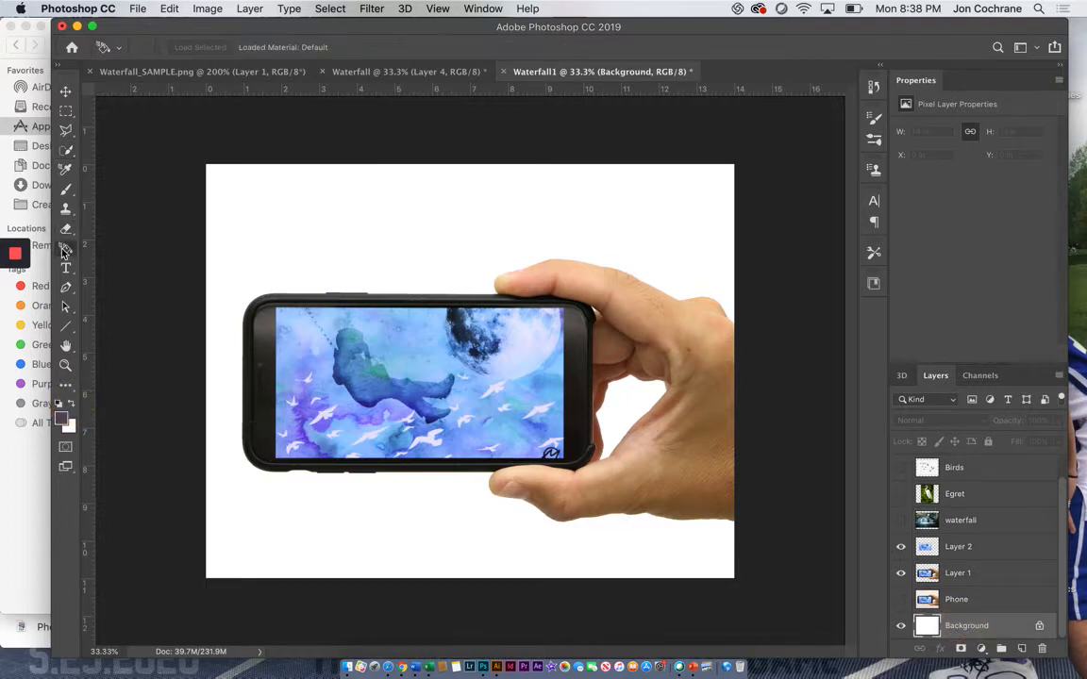
left_click(67, 388)
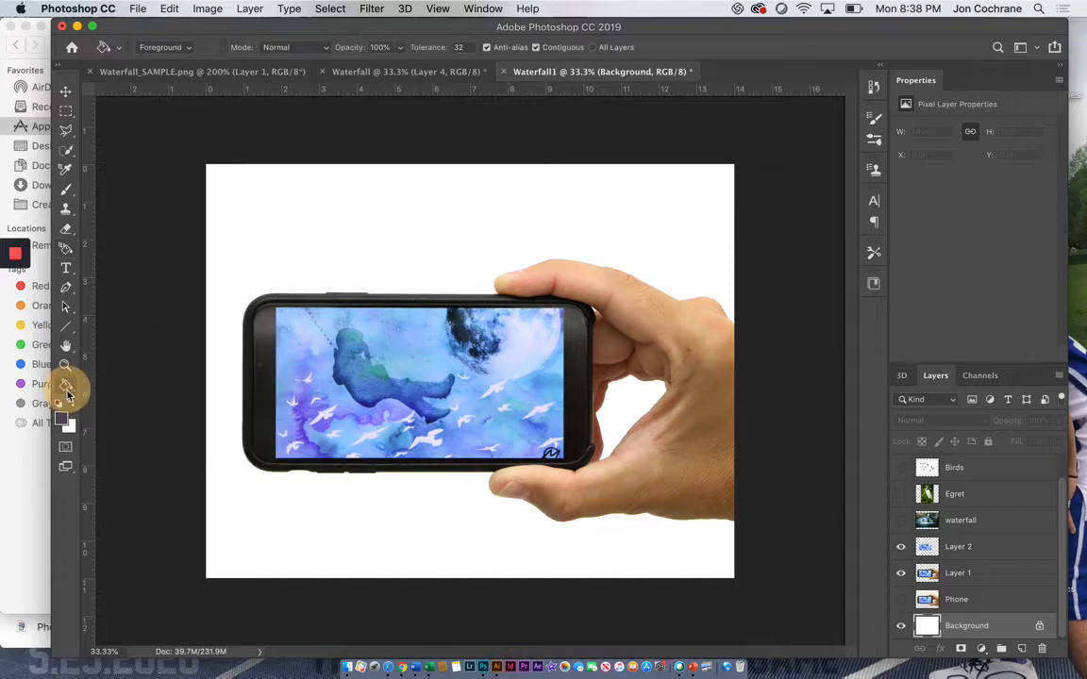
right_click(67, 391)
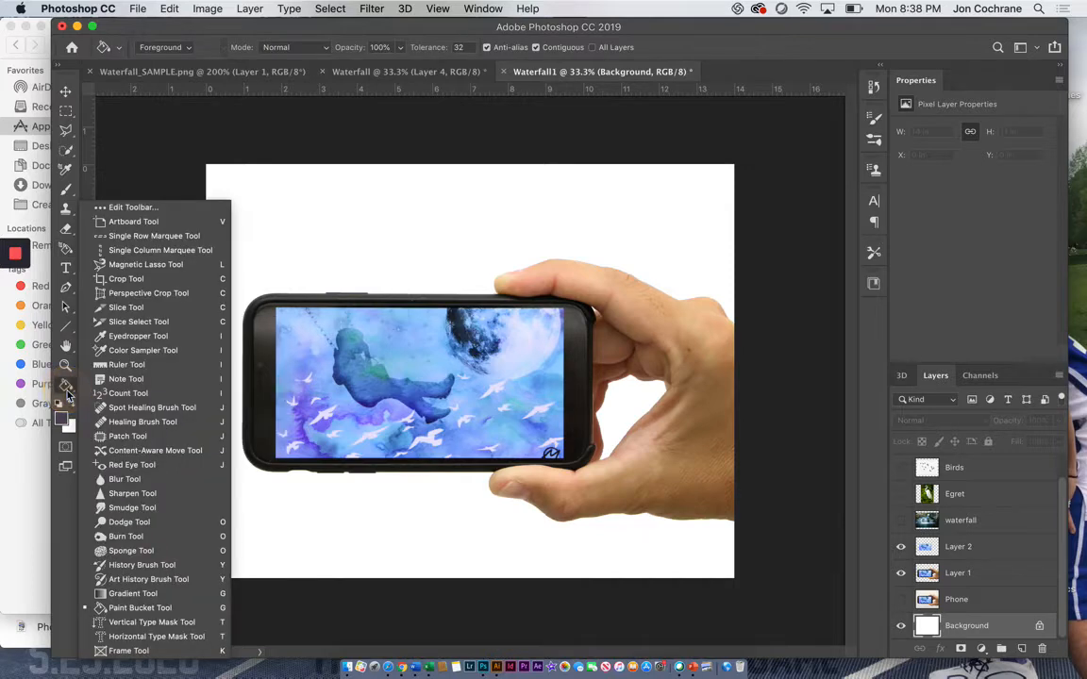
left_click(127, 608)
left_click(292, 513)
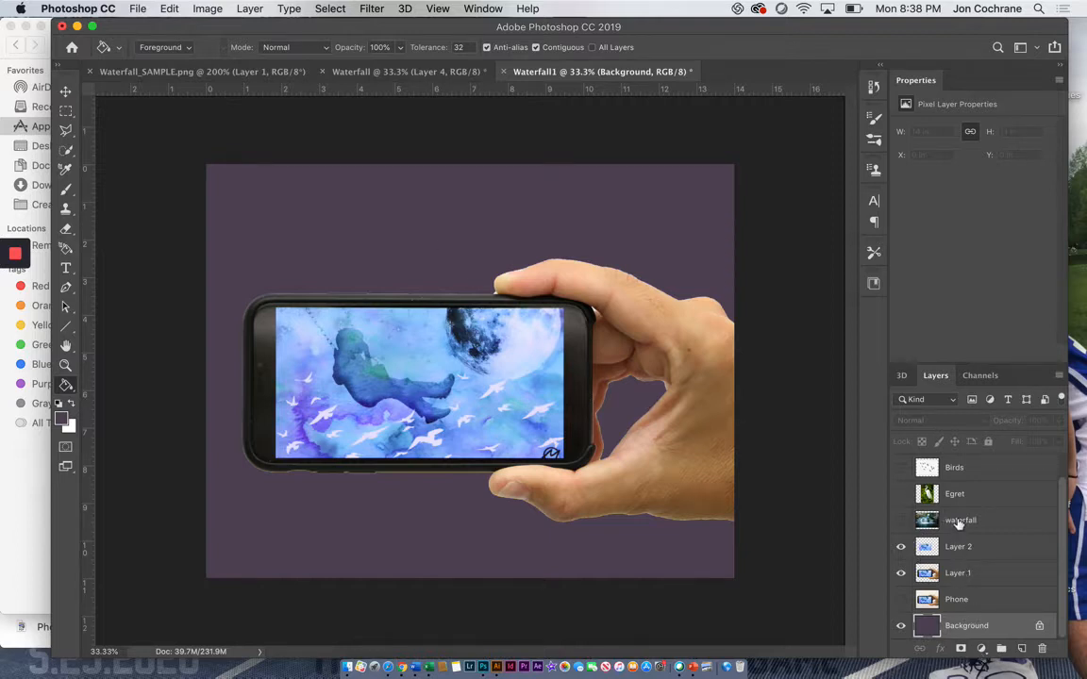
Step: Close the Properties panel group and show the waterfall layer at 54% opacity
left_click(1060, 83)
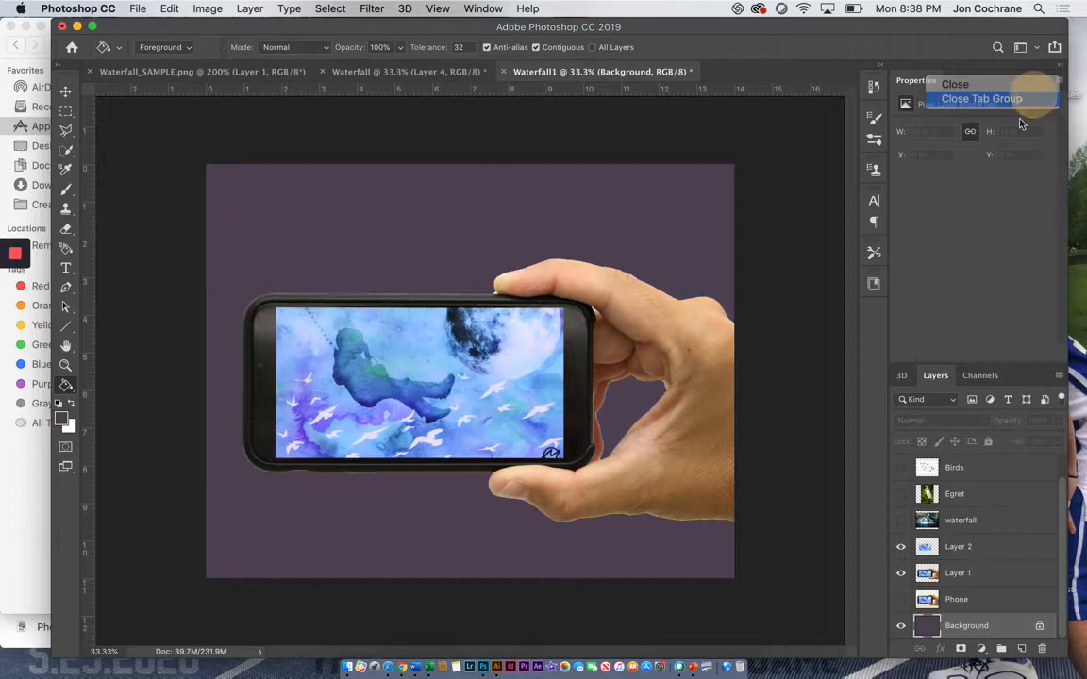
left_click(1046, 97)
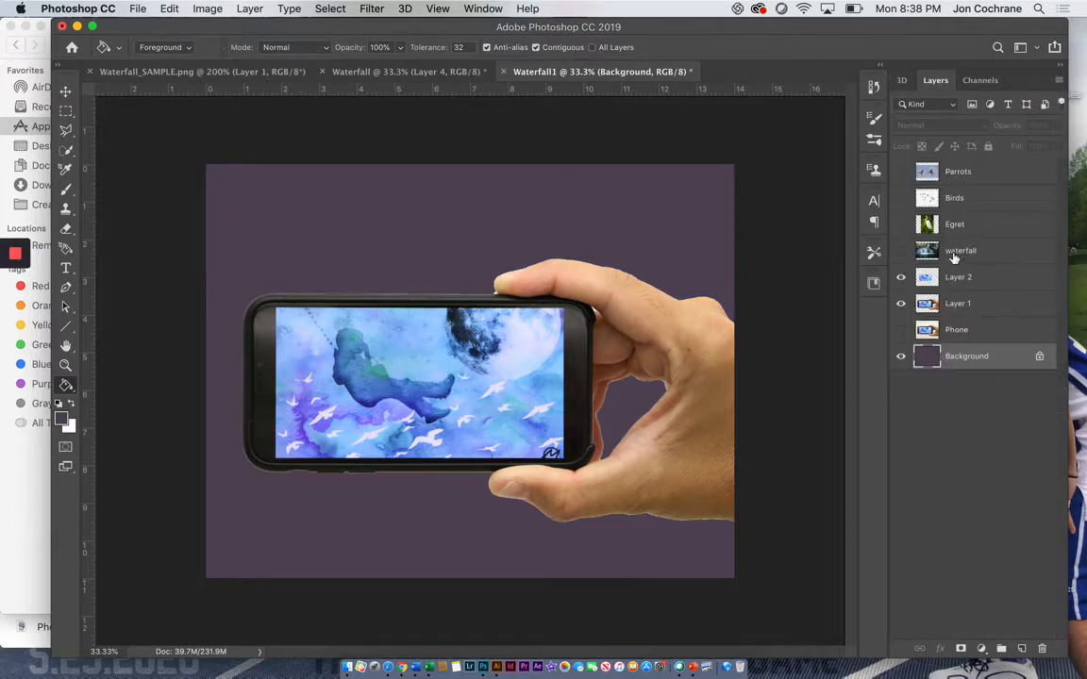
left_click(901, 251)
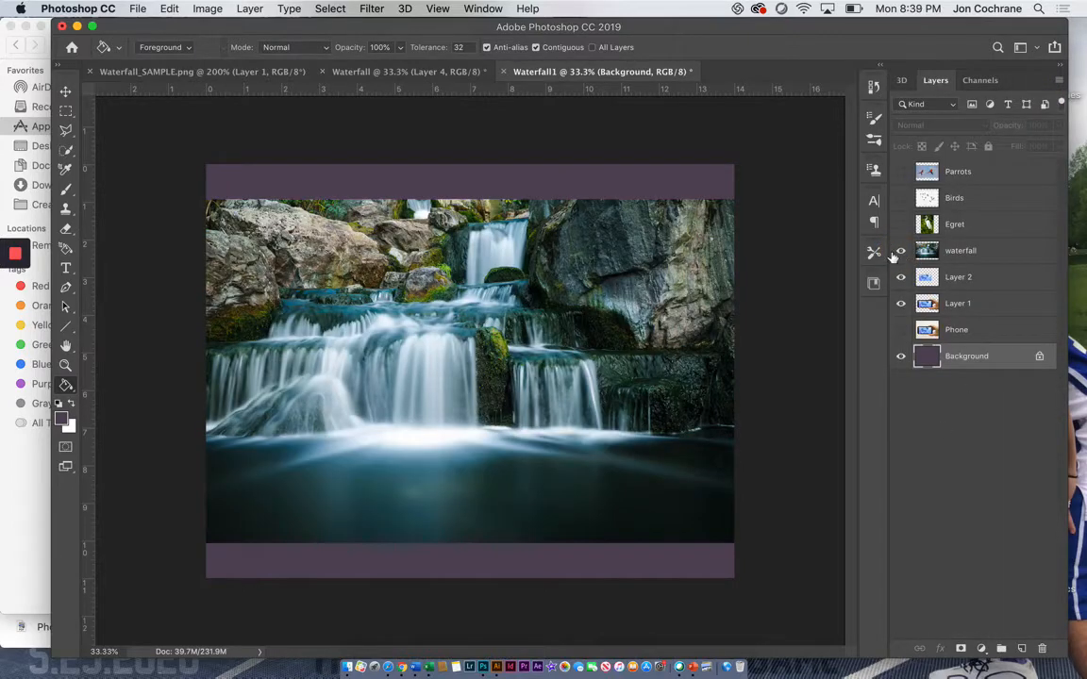
left_click(982, 251)
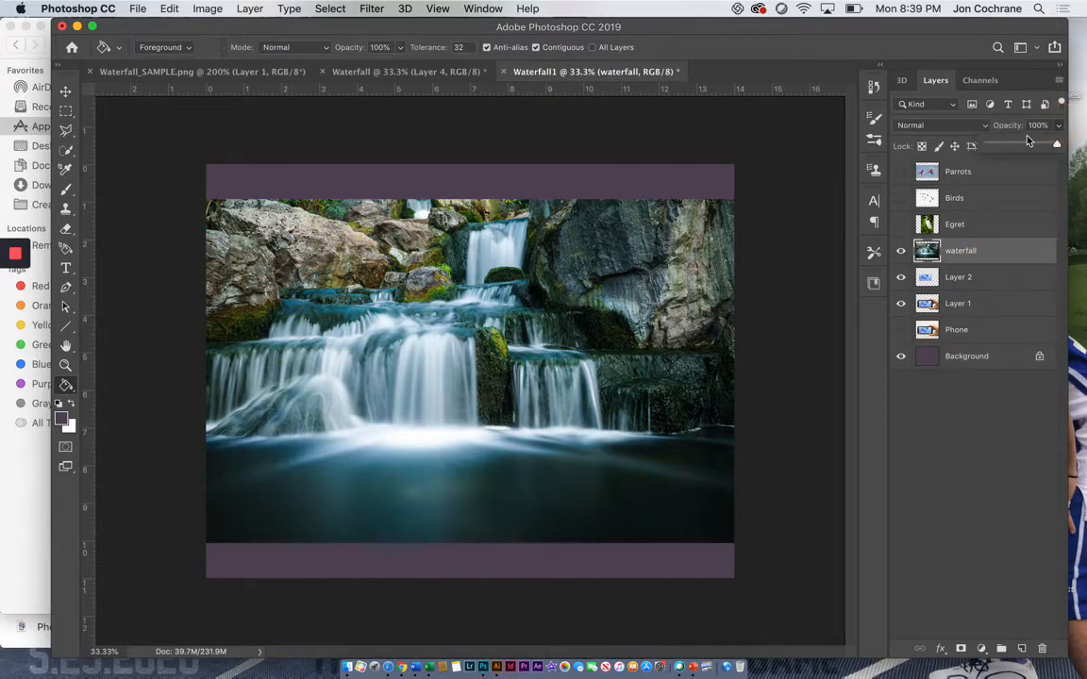
left_click(1028, 142)
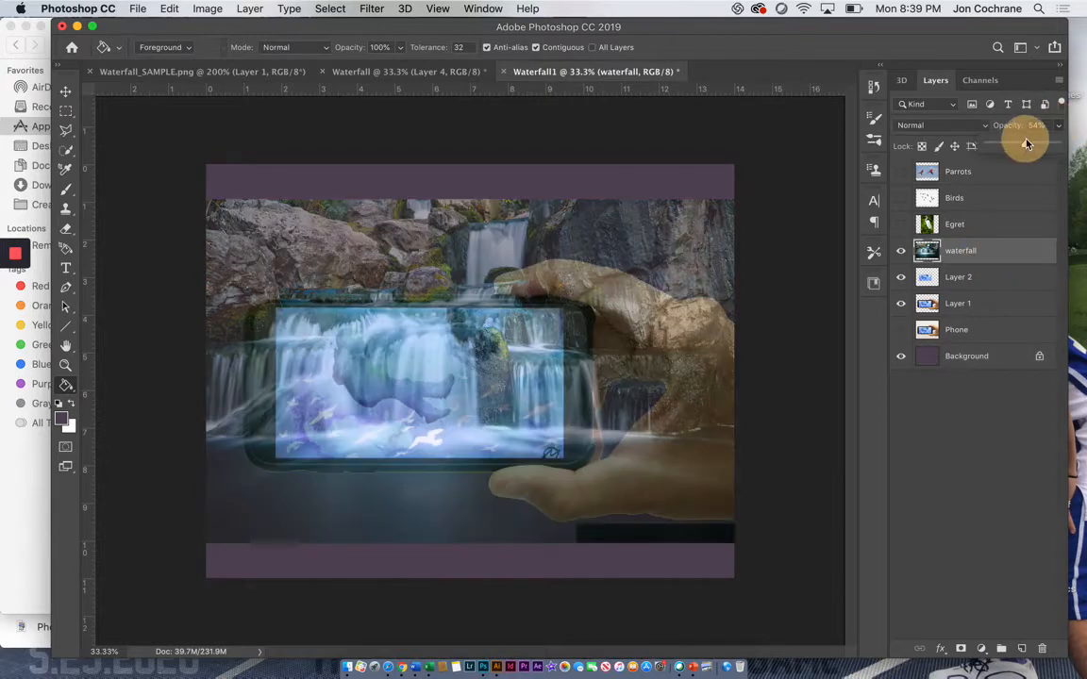
Step: Scale the waterfall layer to about 84.71% and position it so its upper falls cover the phone screen
left_click(66, 90)
left_click_drag(321, 314, 366, 408)
left_click_drag(739, 253, 651, 295)
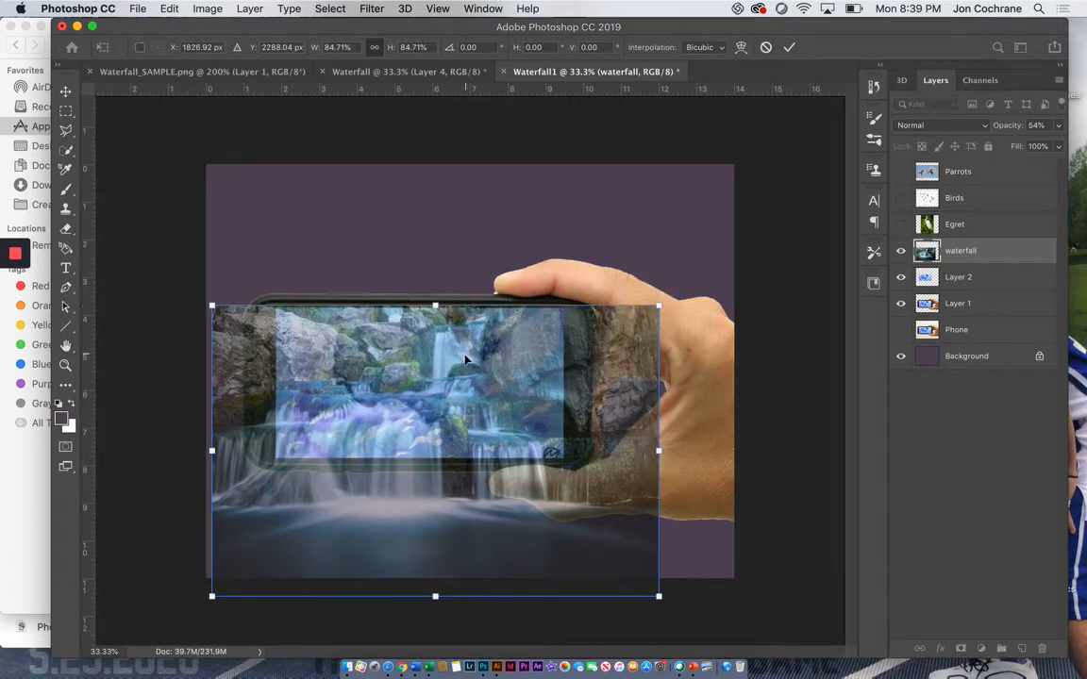
left_click_drag(463, 354, 470, 348)
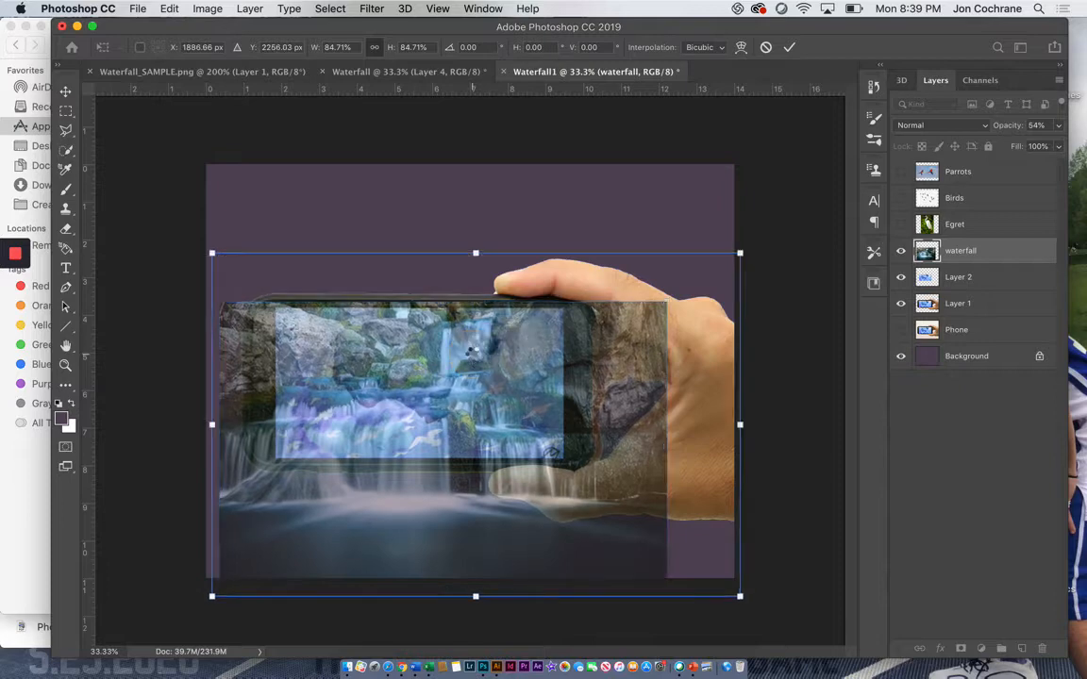
key("Return")
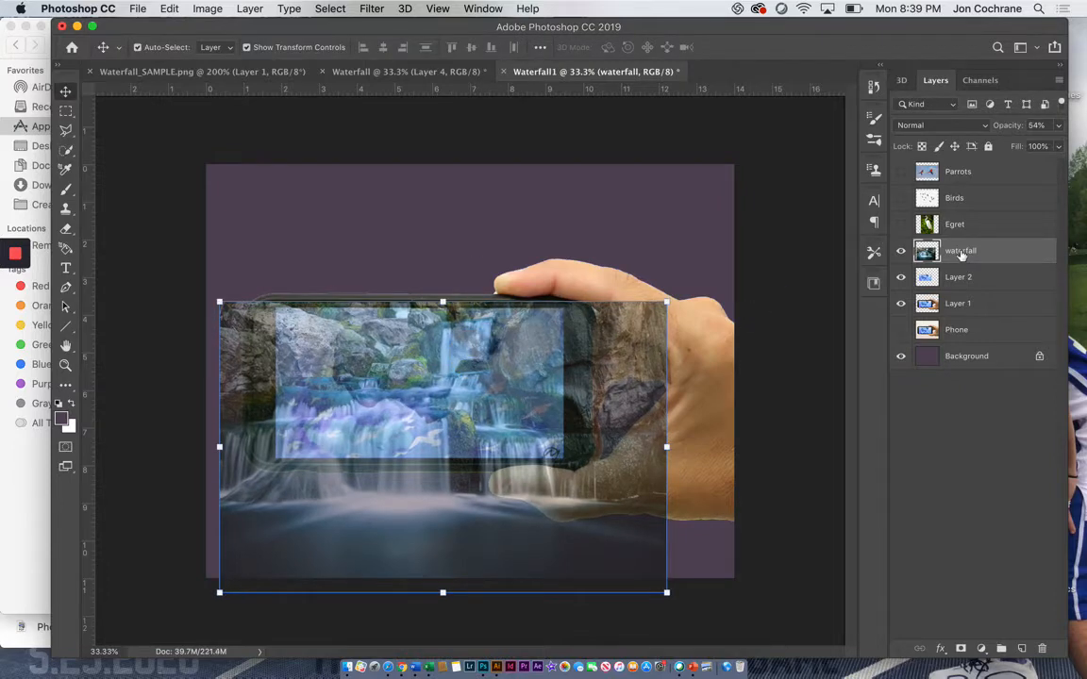
Step: Duplicate the waterfall layer as "waterfall copy" and hide the copy
right_click(962, 252)
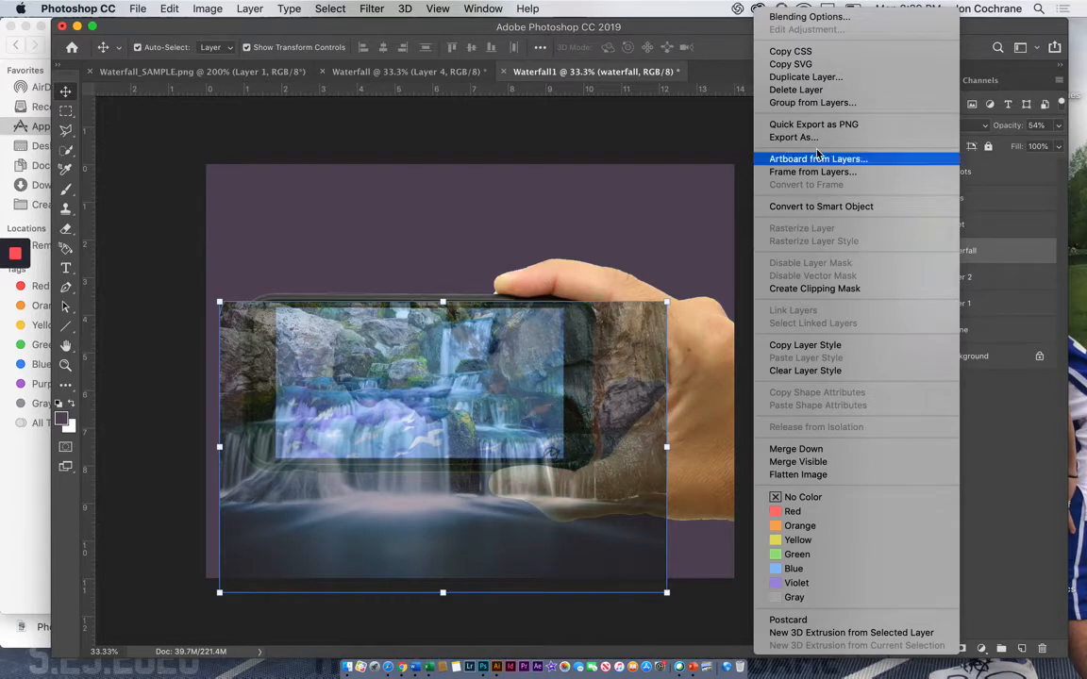
left_click(802, 77)
left_click(683, 261)
left_click(900, 250)
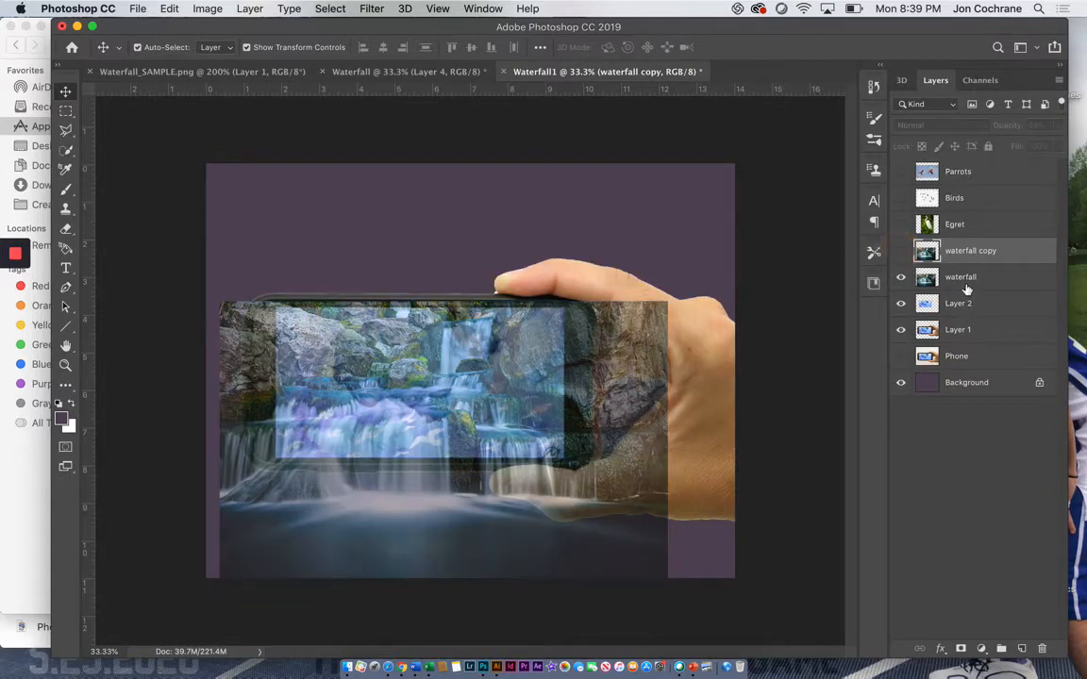
Step: Create a clipping mask from the original waterfall layer onto the phone screen layer, Layer 2
left_click(963, 283)
right_click(961, 284)
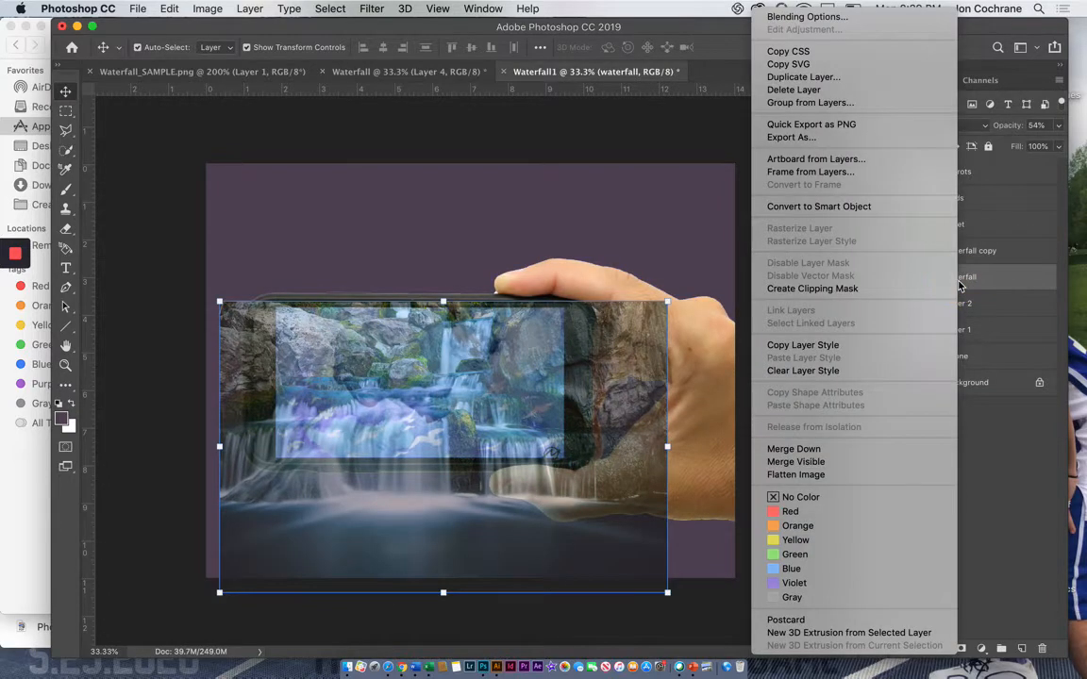
left_click(817, 335)
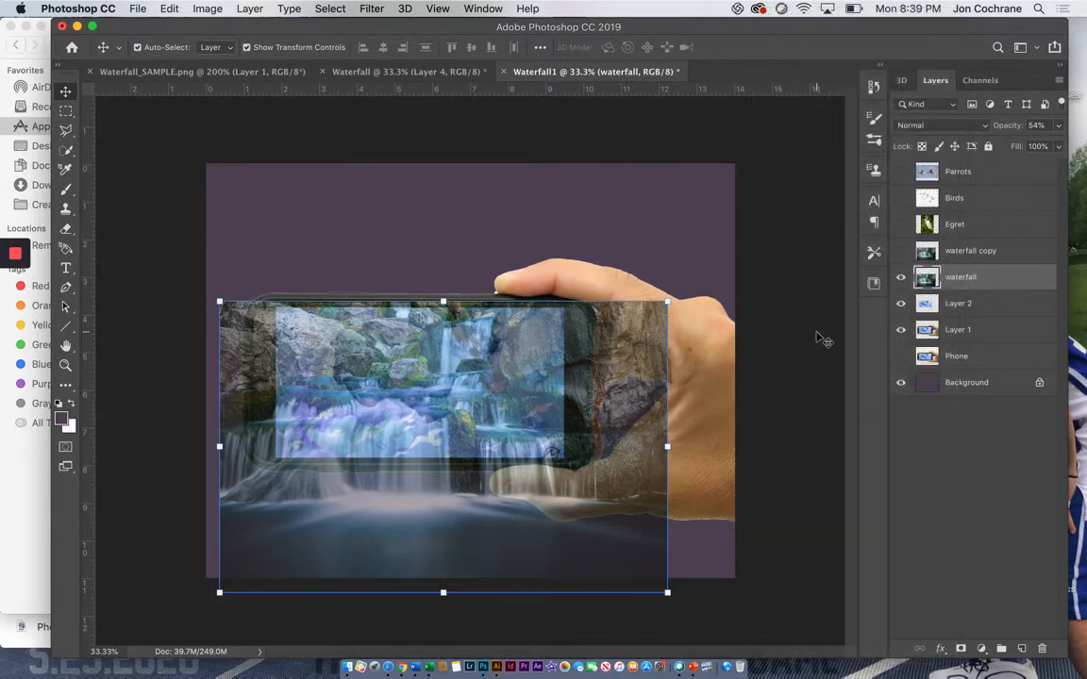
right_click(961, 285)
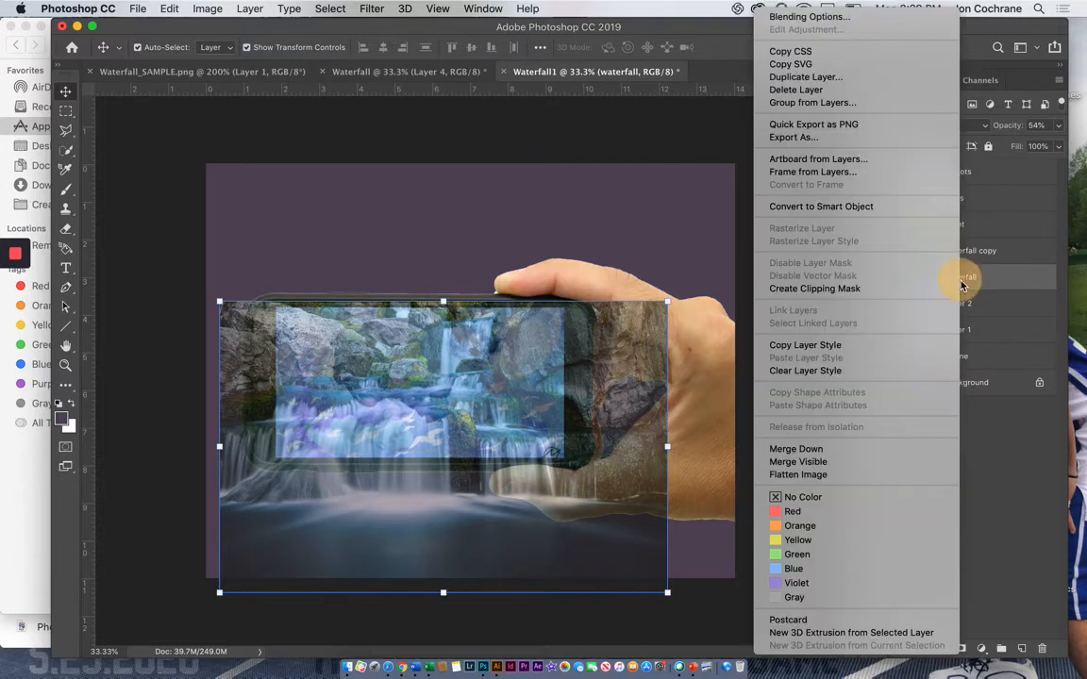
left_click(838, 289)
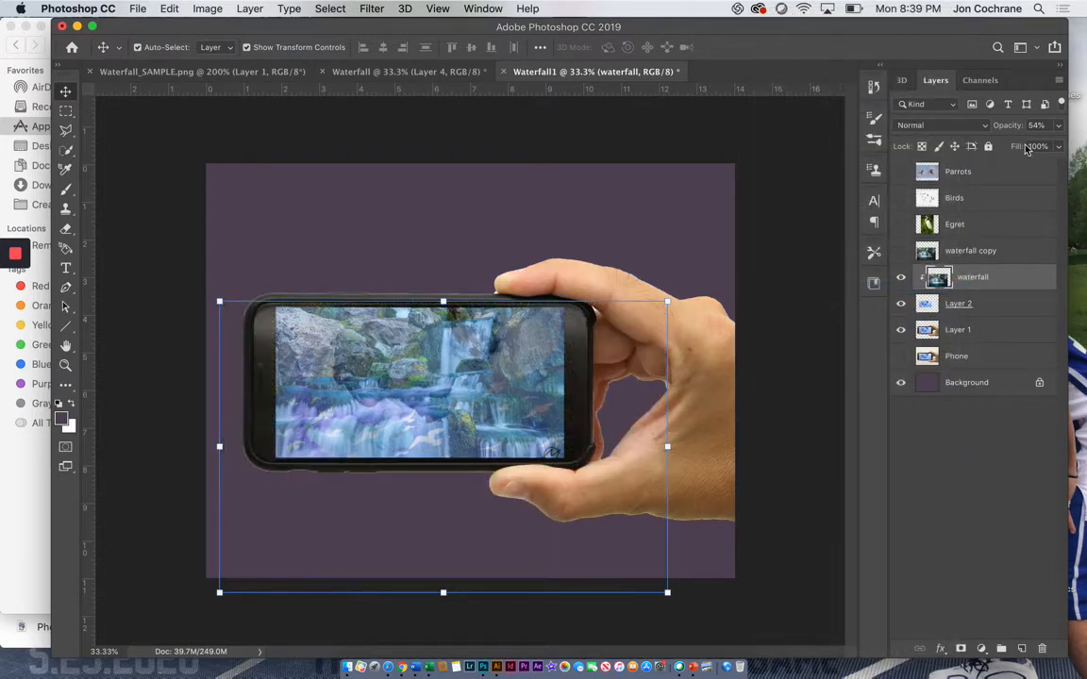
Step: Raise the waterfall layer's opacity to 100%, then show the waterfall copy layer and set it to 100% as well
left_click(1061, 126)
left_click_drag(1027, 144, 1057, 144)
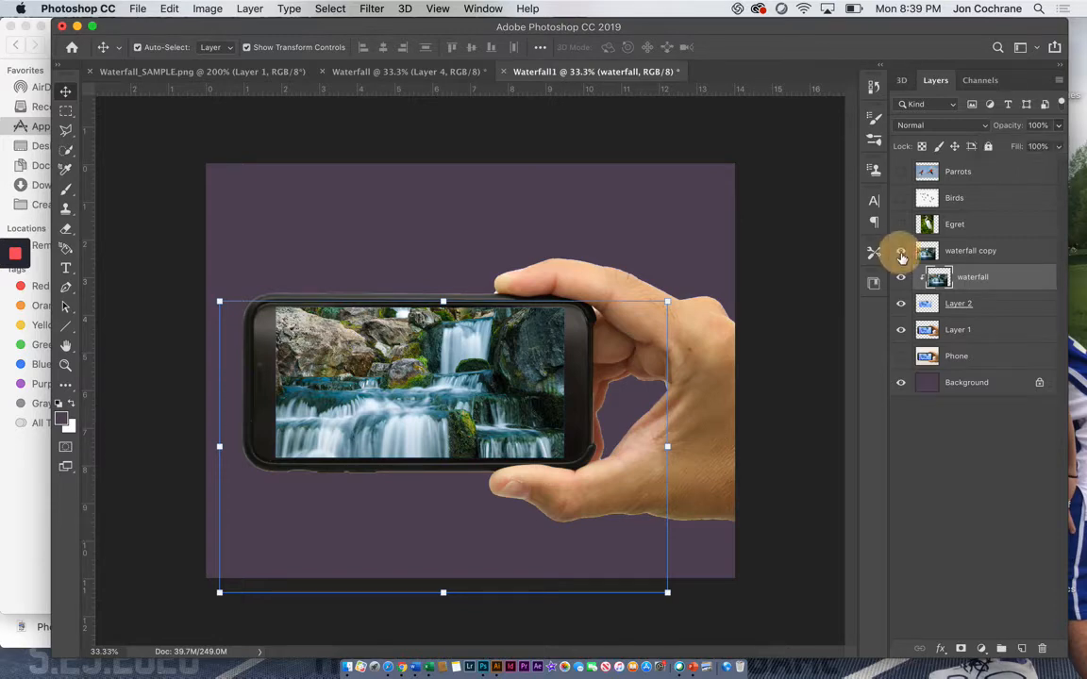
left_click(901, 252)
left_click(972, 253)
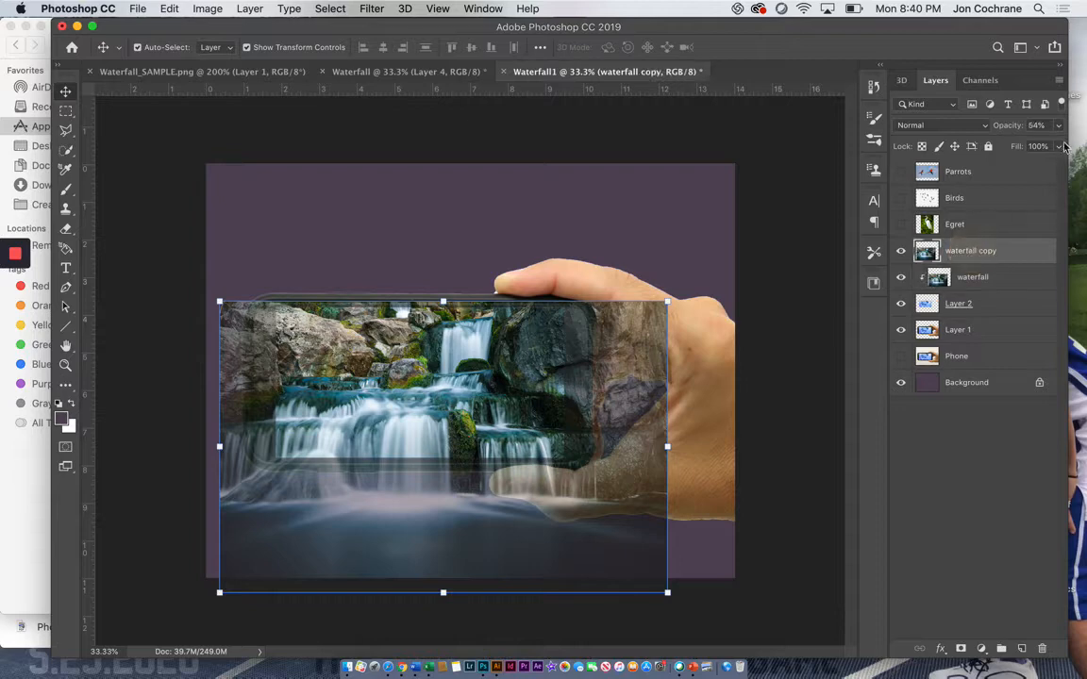
left_click(1059, 128)
left_click_drag(1026, 146, 1061, 146)
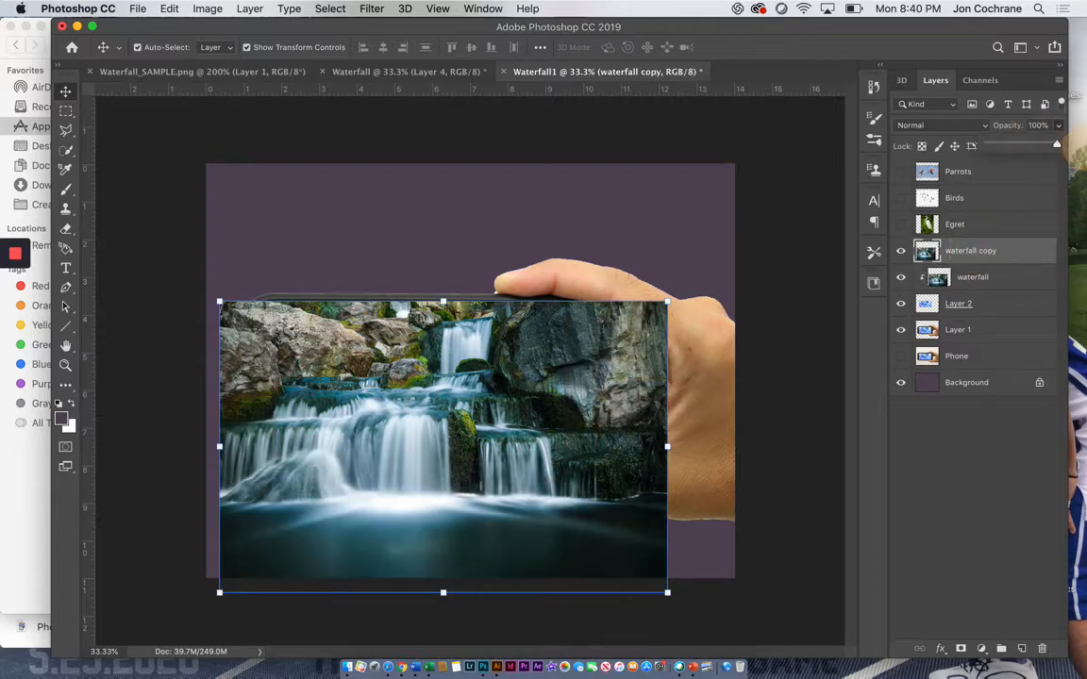
Step: Add a layer mask to the waterfall copy layer and paint black on it over the fingertips with a soft 1300 px brush
left_click(960, 651)
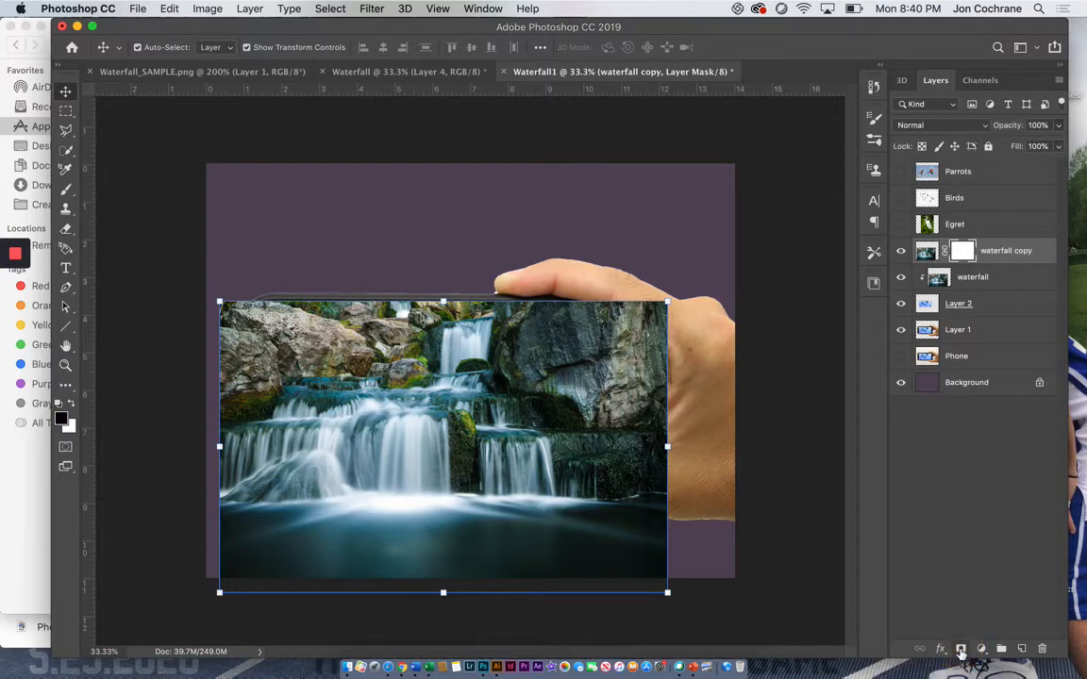
left_click(66, 190)
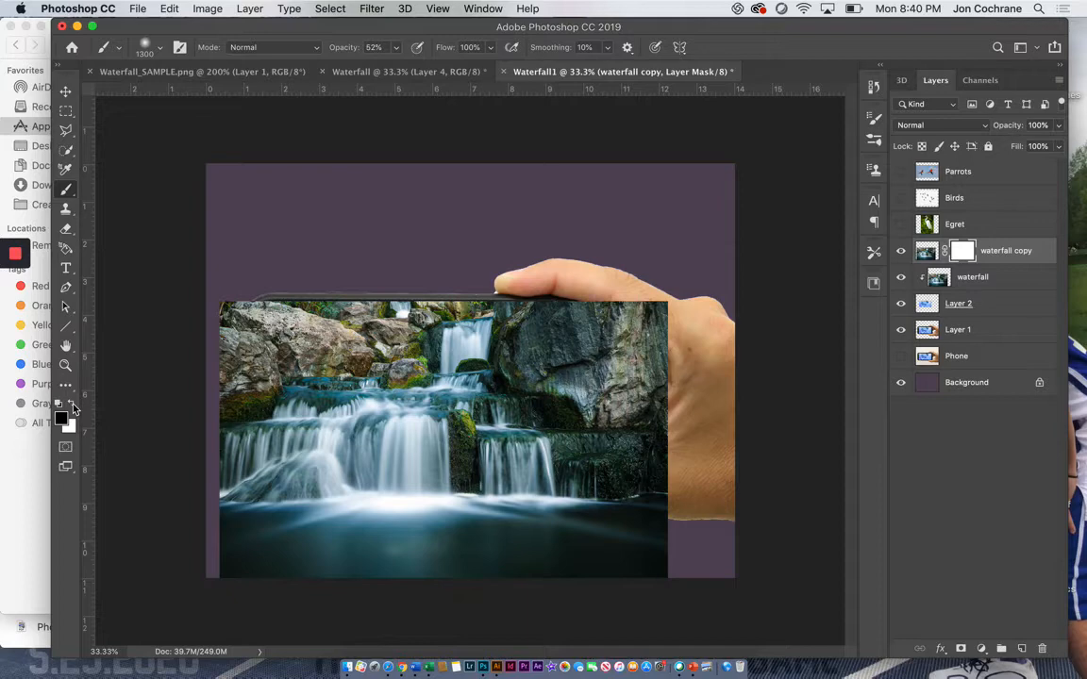
mouse_move(500, 243)
left_mouse_down()
mouse_move(594, 311)
mouse_move(581, 278)
mouse_move(630, 295)
left_mouse_up()
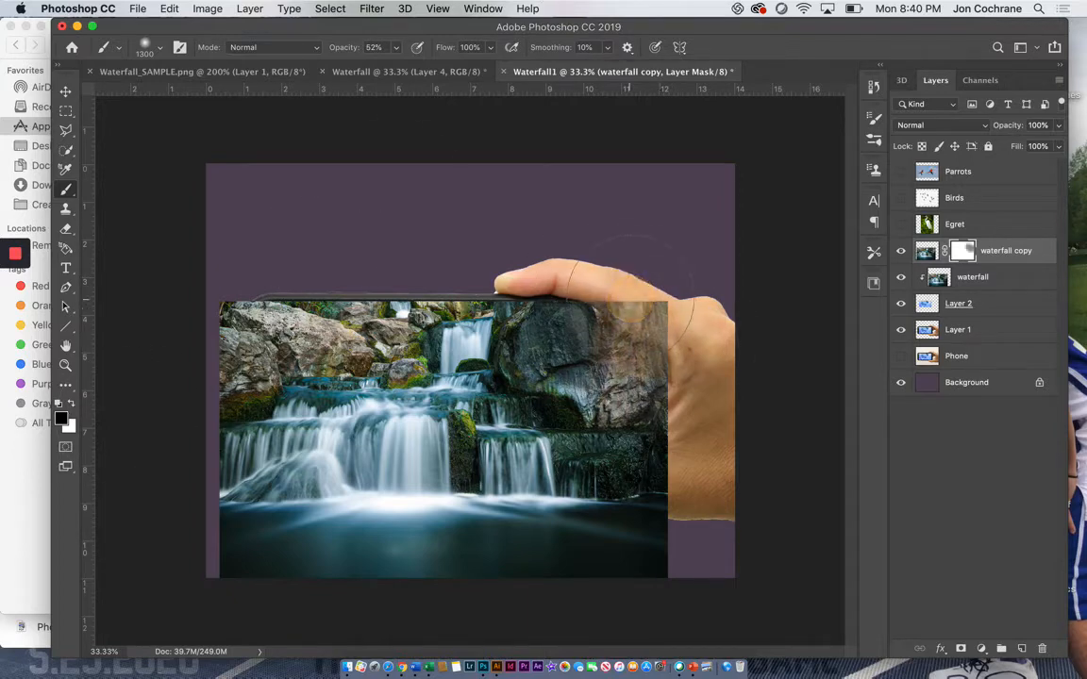
Step: Set the brush opacity to 100% and mask the waterfall copy off the phone's upper frame and the hand
left_click(396, 47)
left_click_drag(395, 67, 493, 80)
mouse_move(671, 362)
left_mouse_down()
mouse_move(662, 333)
mouse_move(619, 312)
mouse_move(696, 380)
mouse_move(625, 314)
mouse_move(551, 278)
mouse_move(347, 269)
mouse_move(232, 291)
mouse_move(288, 286)
mouse_move(221, 320)
mouse_move(213, 353)
mouse_move(255, 303)
mouse_move(190, 377)
mouse_move(209, 351)
mouse_move(256, 331)
mouse_move(433, 301)
mouse_move(610, 348)
mouse_move(683, 416)
left_mouse_up()
mouse_move(604, 415)
left_mouse_down()
mouse_move(534, 514)
mouse_move(604, 499)
left_mouse_up()
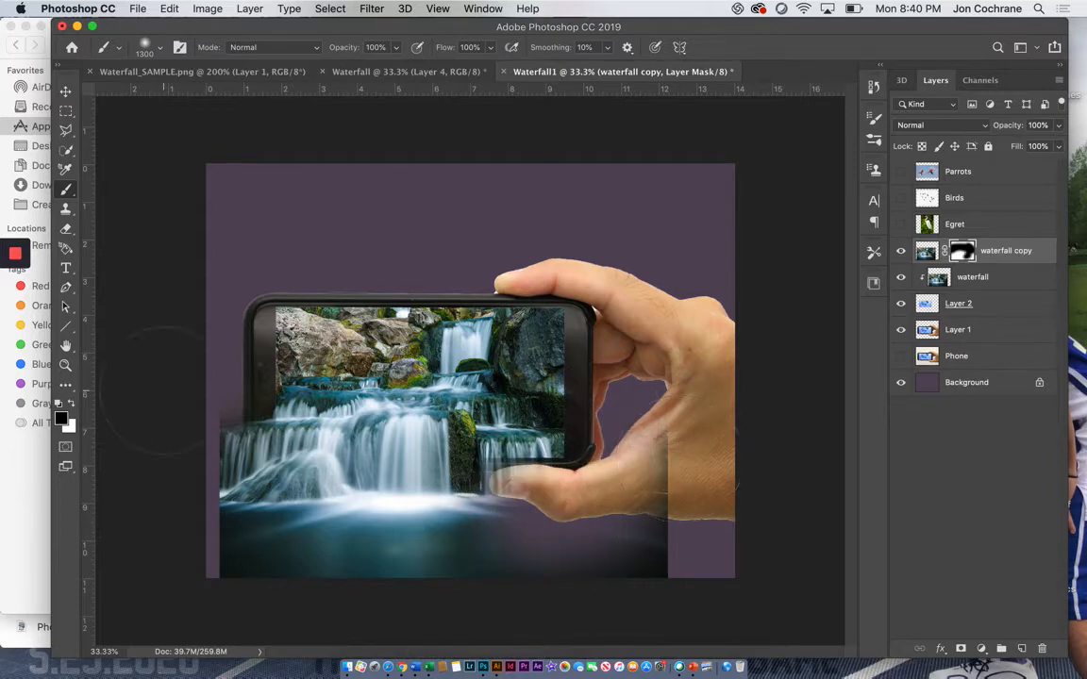
Step: Restore the lower falls in white on the mask, then paint black over the wrist area and the falls' left edge with a 900 px brush
mouse_move(493, 543)
left_mouse_down()
mouse_move(574, 539)
mouse_move(526, 515)
mouse_move(553, 528)
mouse_move(590, 520)
mouse_move(558, 506)
mouse_move(589, 523)
left_mouse_up()
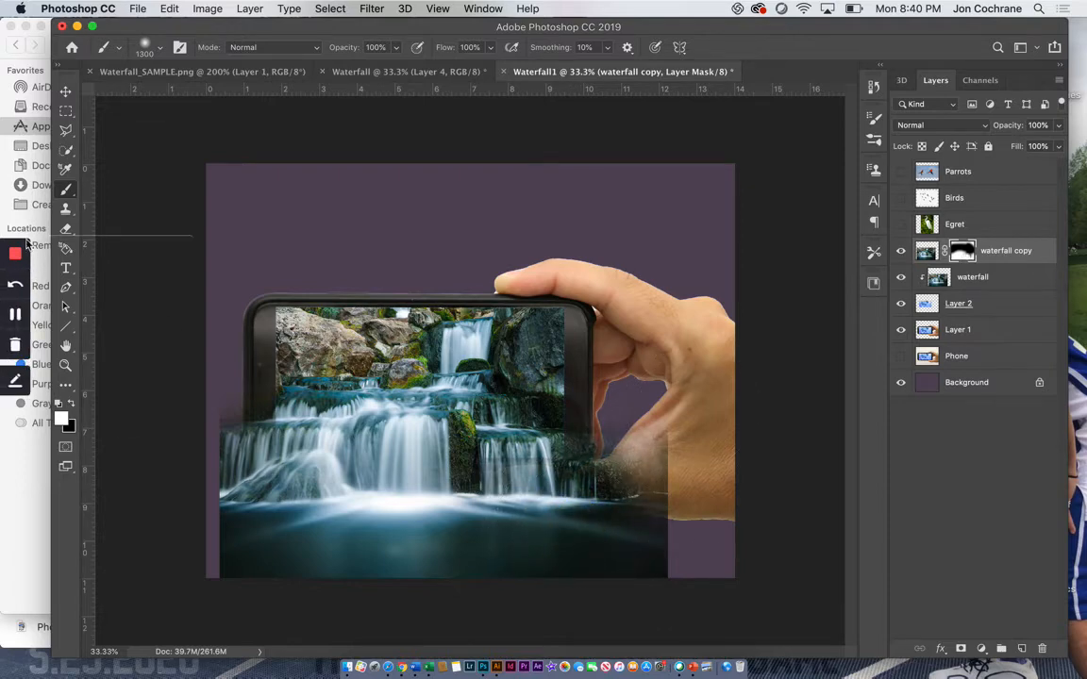
left_click(71, 406)
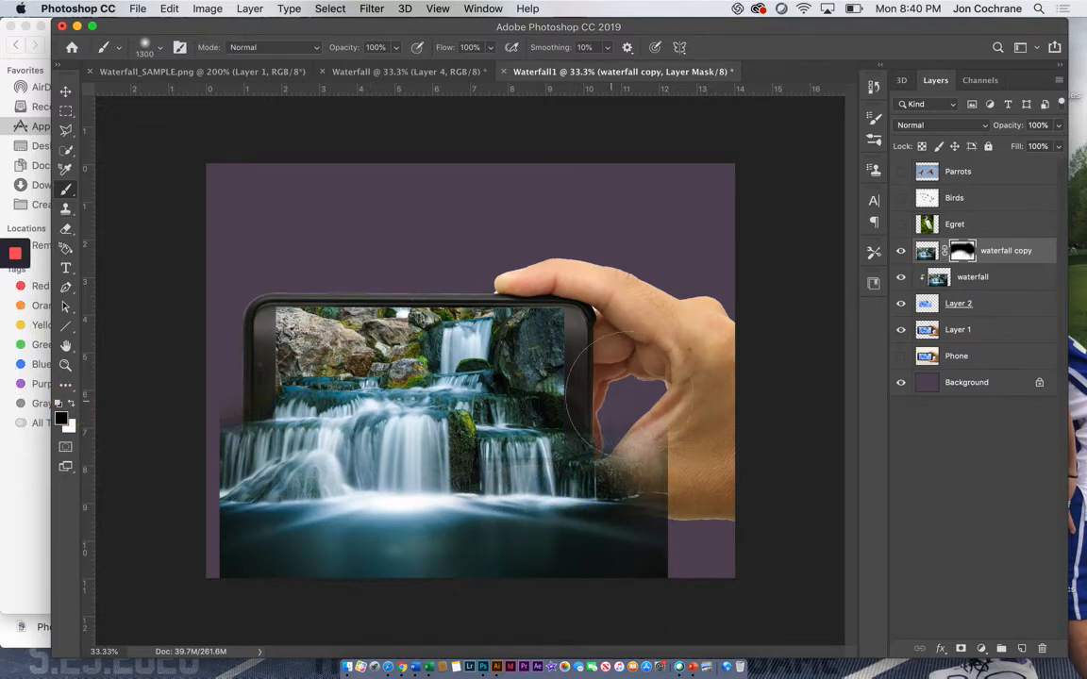
mouse_move(706, 444)
left_mouse_down()
mouse_move(657, 421)
mouse_move(666, 416)
mouse_move(677, 453)
mouse_move(641, 427)
mouse_move(658, 464)
mouse_move(688, 483)
mouse_move(688, 540)
mouse_move(711, 557)
mouse_move(716, 545)
mouse_move(685, 504)
mouse_move(703, 541)
mouse_move(706, 478)
left_mouse_up()
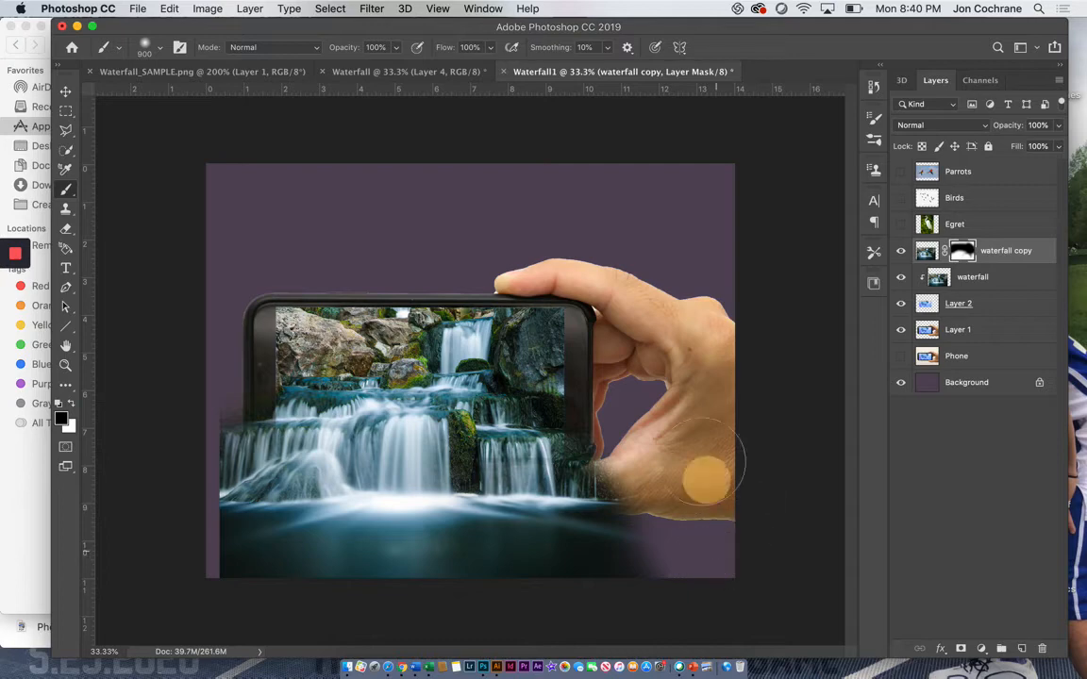
left_click_drag(206, 395, 185, 446)
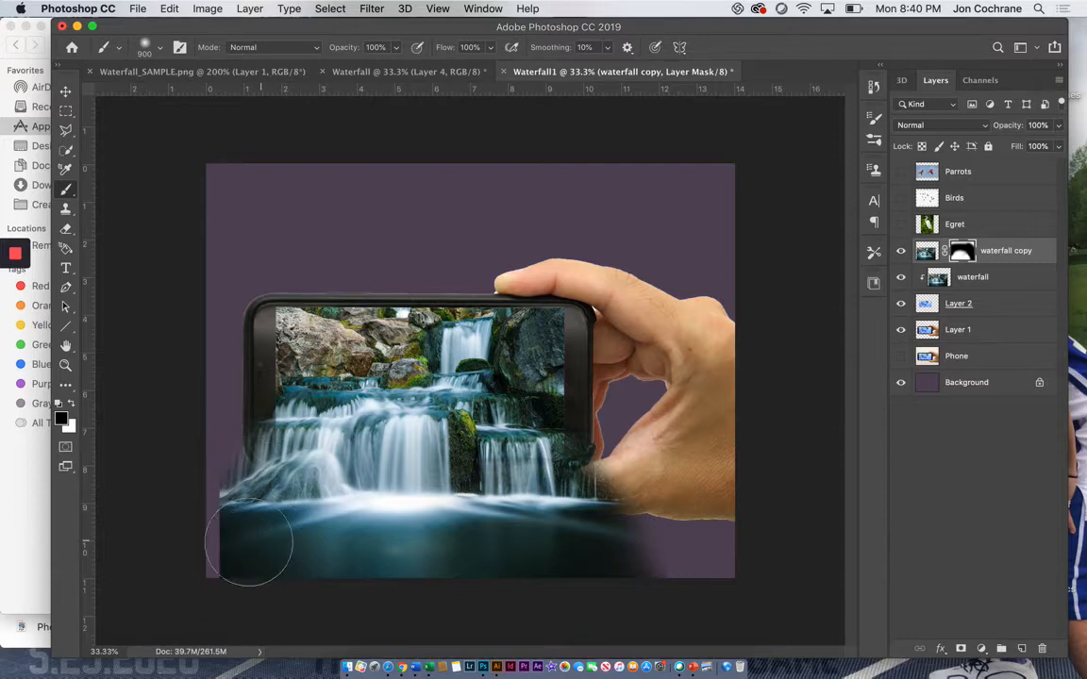
Step: Clone the water on the waterfall copy's image out to the canvas's left edge using a 900 px Clone Stamp
left_click(65, 208)
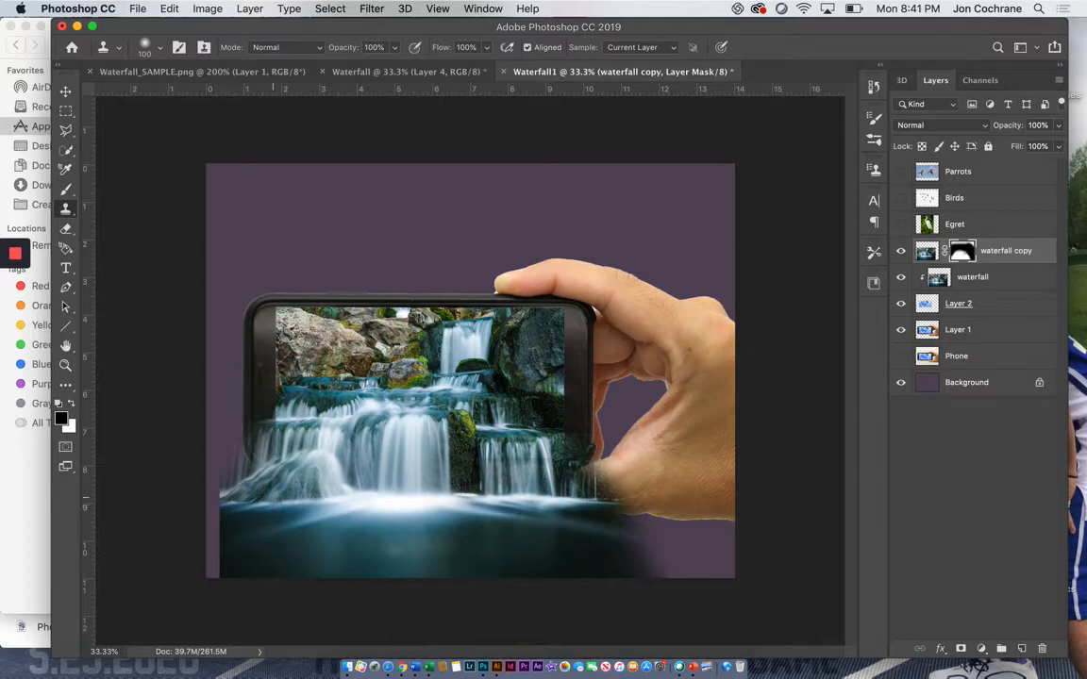
left_click(271, 485, "alt")
key("bracketright")
key("bracketright")
key("bracketright")
key("bracketright")
key("bracketright")
key("bracketright")
key("bracketright")
key("bracketright")
left_click(925, 251)
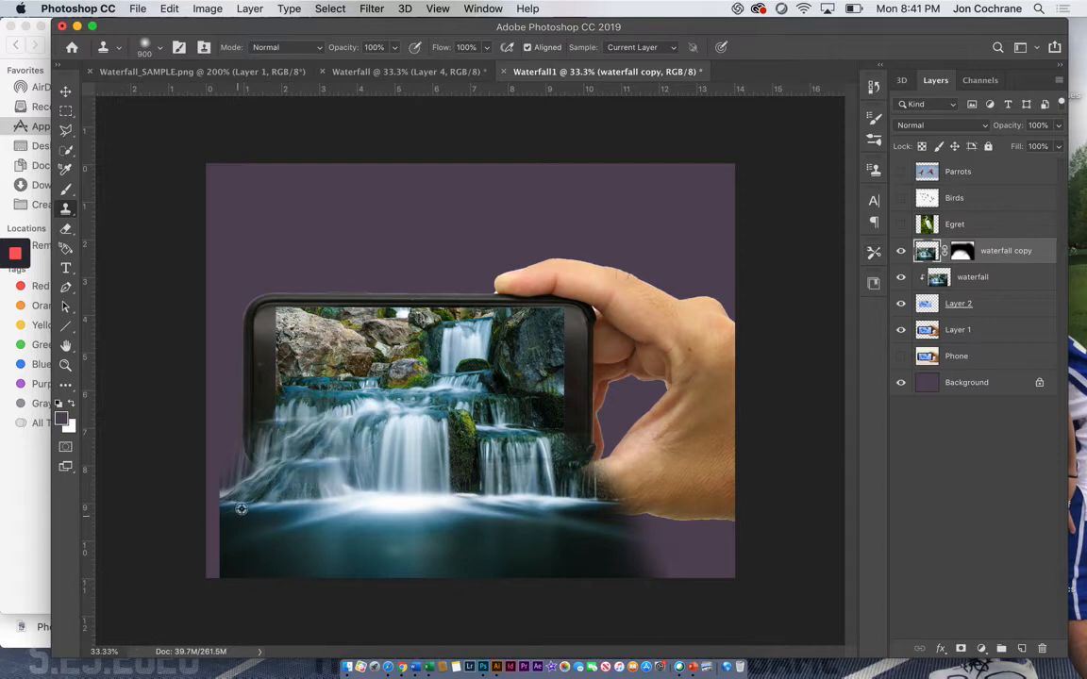
left_click(257, 481, "alt")
mouse_move(257, 482)
left_mouse_down()
mouse_move(215, 485)
mouse_move(225, 492)
mouse_move(194, 562)
mouse_move(242, 468)
mouse_move(259, 458)
mouse_move(213, 421)
left_mouse_up()
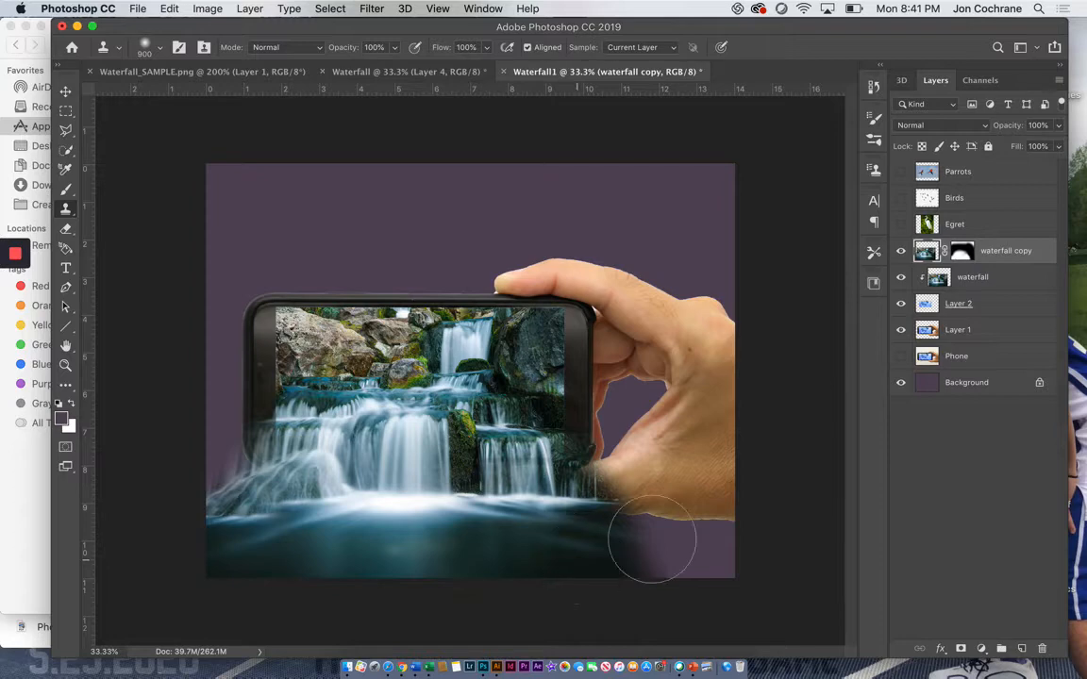
Step: Refine the waterfall copy's mask along the falls' left edge and the pool's lower-right edge with a 300 px brush in white and black
left_click(960, 249)
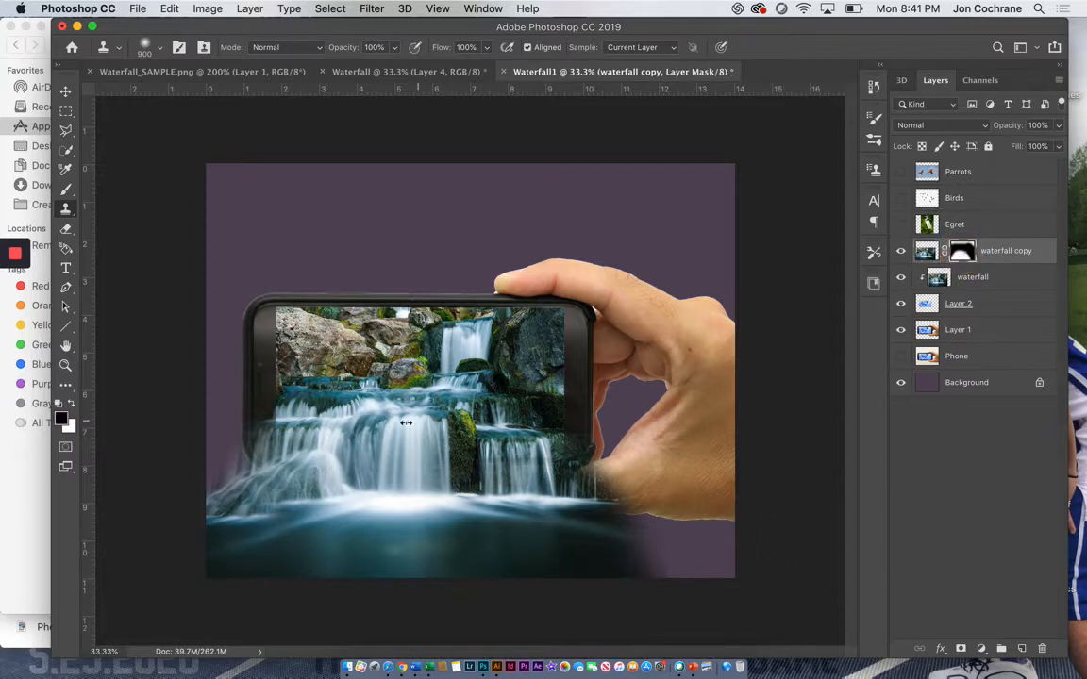
left_click(65, 189)
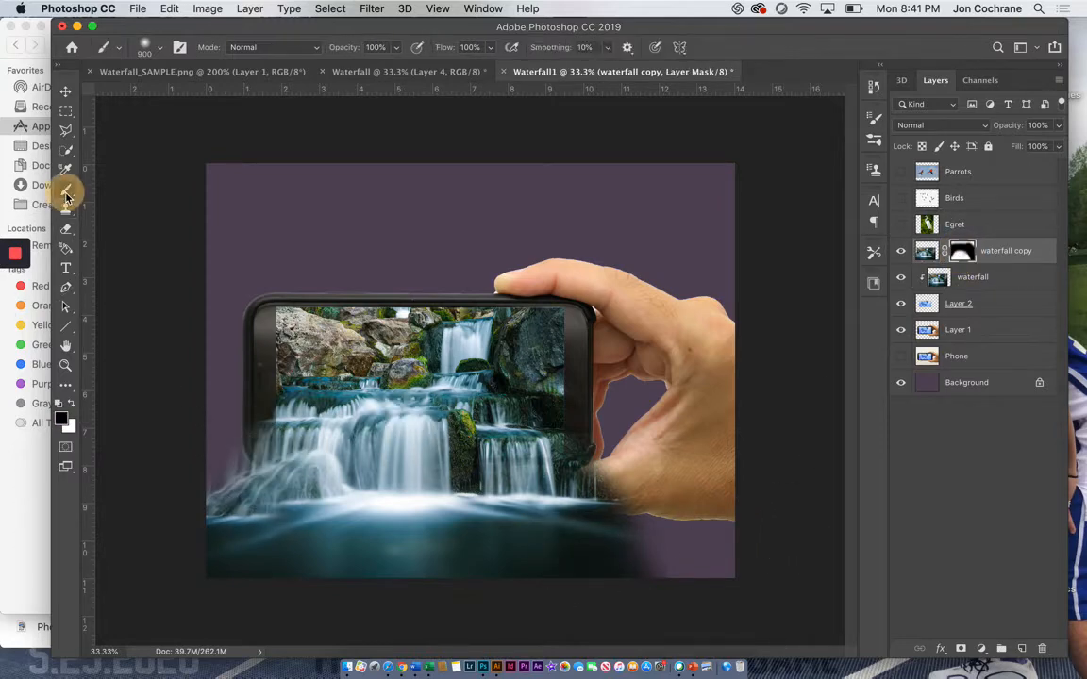
key("bracketright")
key("bracketleft")
key("bracketleft")
key("bracketleft")
key("bracketleft")
key("bracketleft")
key("bracketleft")
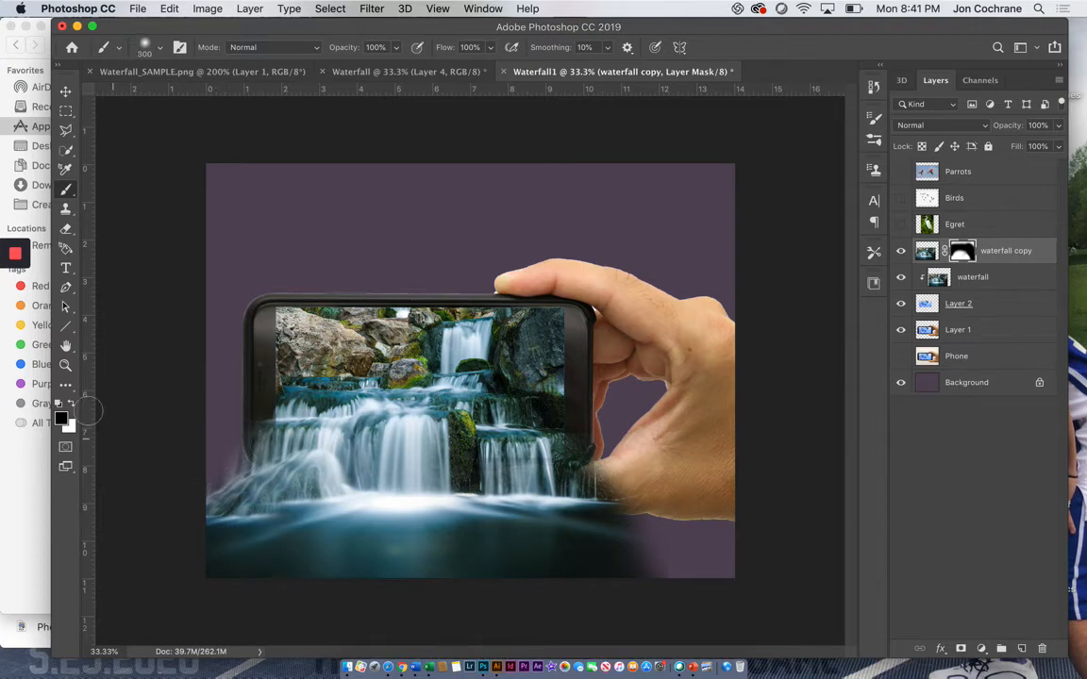
left_click(73, 405)
mouse_move(232, 456)
left_mouse_down()
mouse_move(71, 405)
mouse_move(223, 435)
mouse_move(214, 463)
mouse_move(234, 434)
mouse_move(244, 456)
mouse_move(200, 491)
mouse_move(202, 477)
mouse_move(234, 460)
mouse_move(198, 430)
left_mouse_up()
left_click(72, 406)
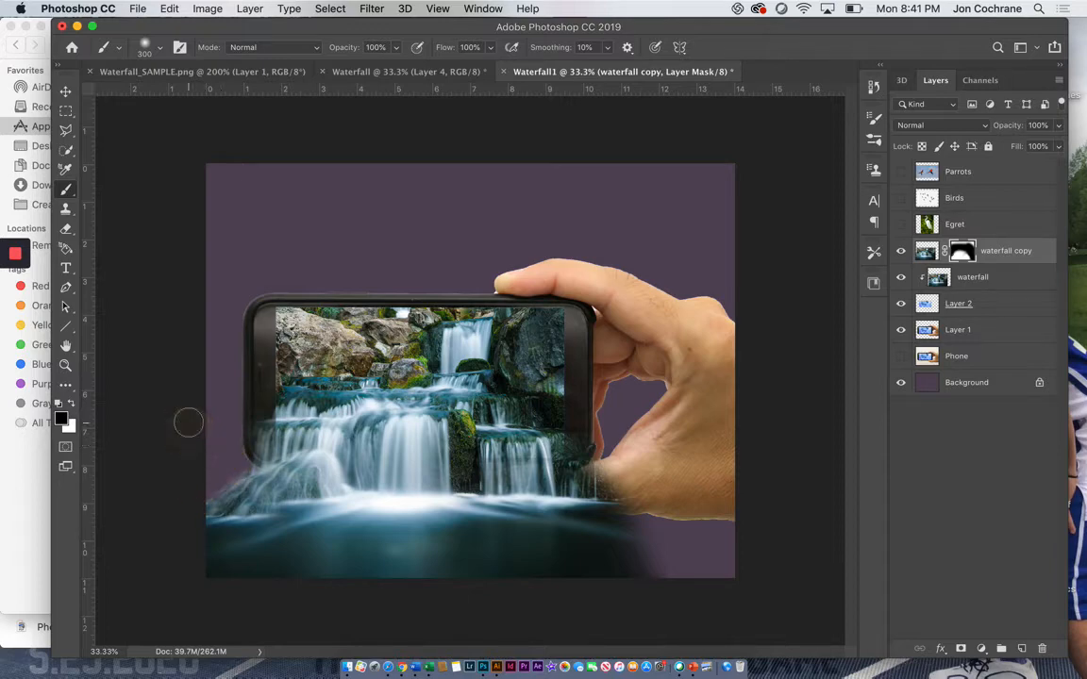
mouse_move(660, 565)
left_mouse_down()
mouse_move(684, 572)
mouse_move(667, 551)
mouse_move(696, 558)
left_mouse_up()
Step: Show the Egret layer and select the egret's body, legs and tail feathers with the Quick Selection tool
left_click(956, 224)
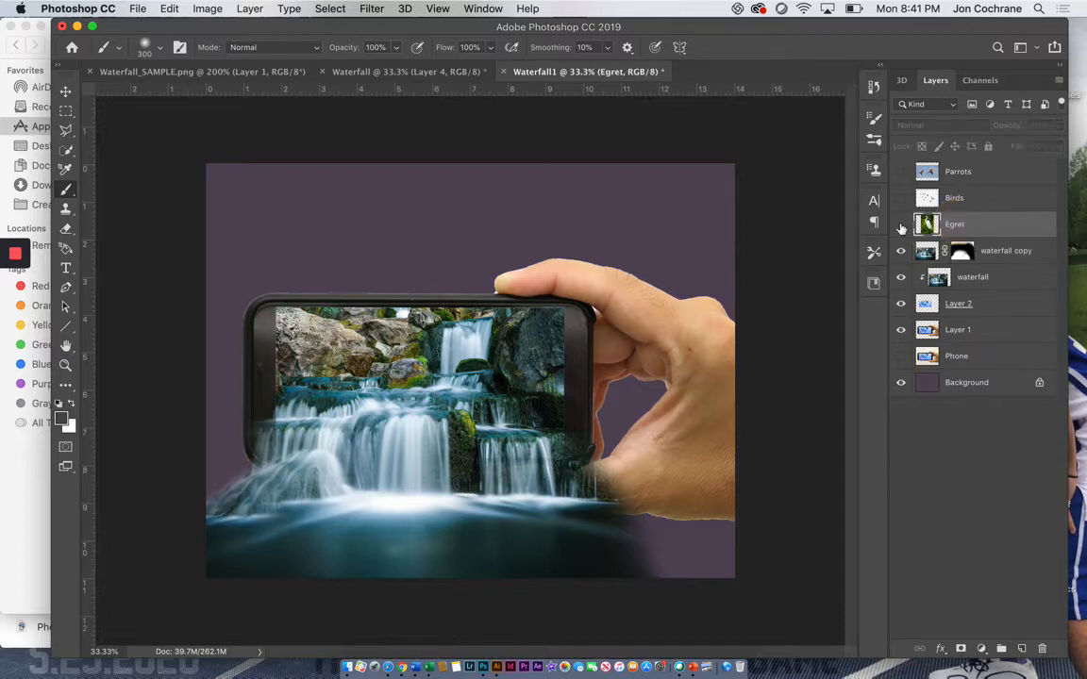
left_click(900, 224)
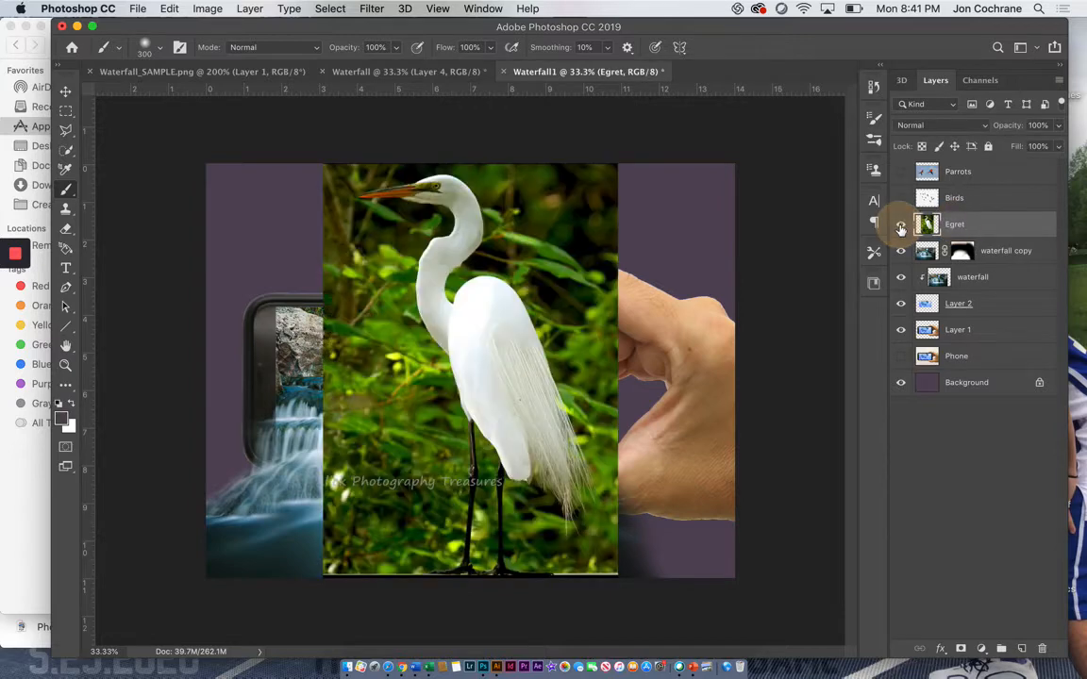
left_click(66, 152)
mouse_move(364, 195)
left_mouse_down()
mouse_move(436, 184)
mouse_move(456, 199)
mouse_move(425, 194)
mouse_move(436, 288)
mouse_move(478, 308)
mouse_move(466, 441)
left_mouse_up()
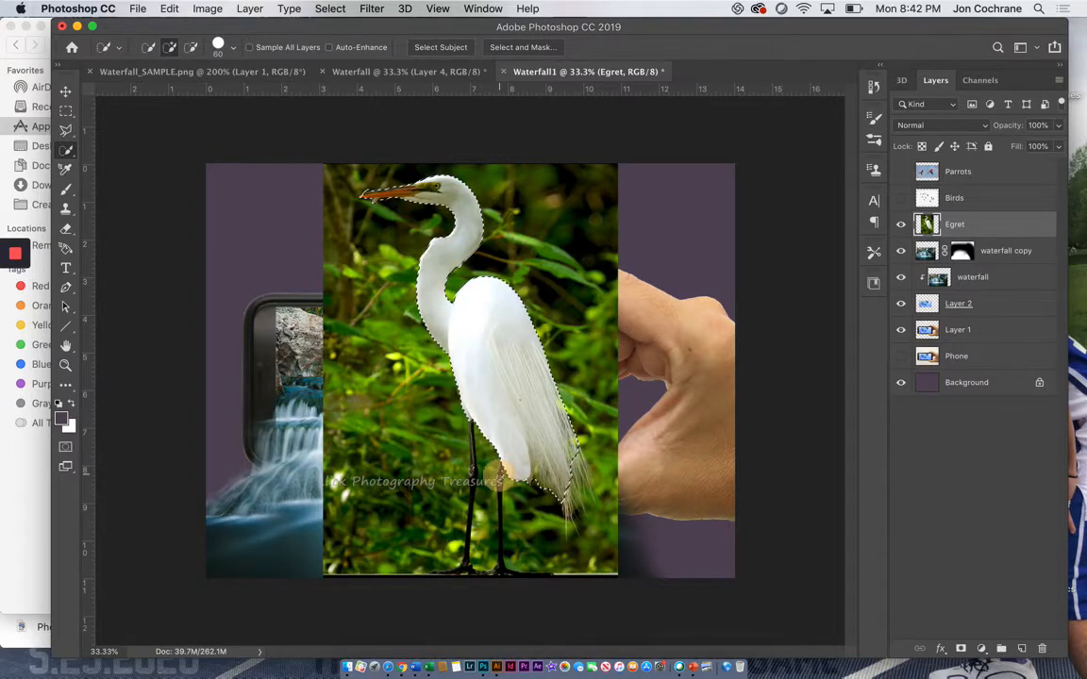
mouse_move(498, 507)
left_mouse_down()
mouse_move(505, 572)
mouse_move(520, 534)
mouse_move(582, 549)
mouse_move(607, 524)
mouse_move(591, 530)
left_mouse_up()
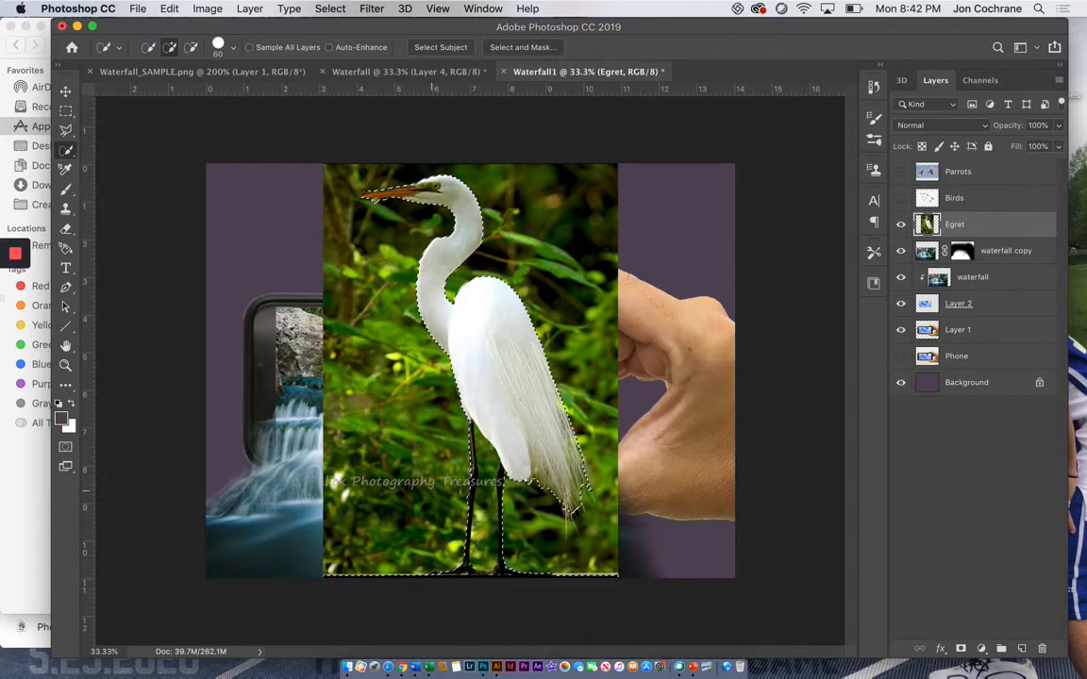
key("alt")
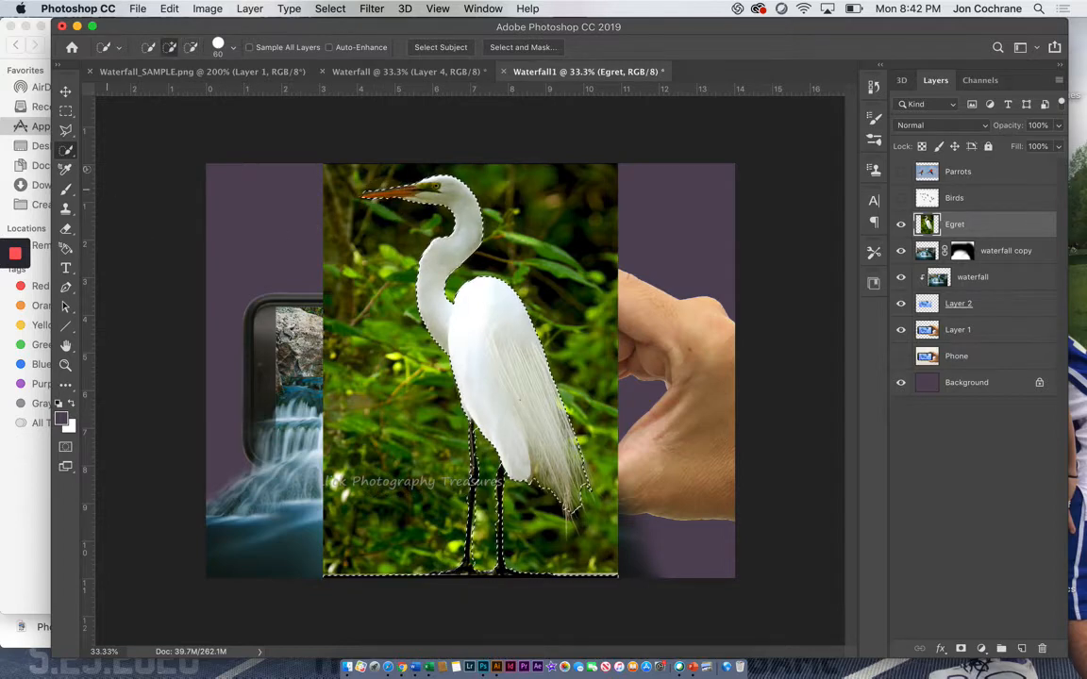
Step: Trim the ground strip on both sides of the feet and the area between the legs from the selection with the Lasso tool
left_click(68, 151)
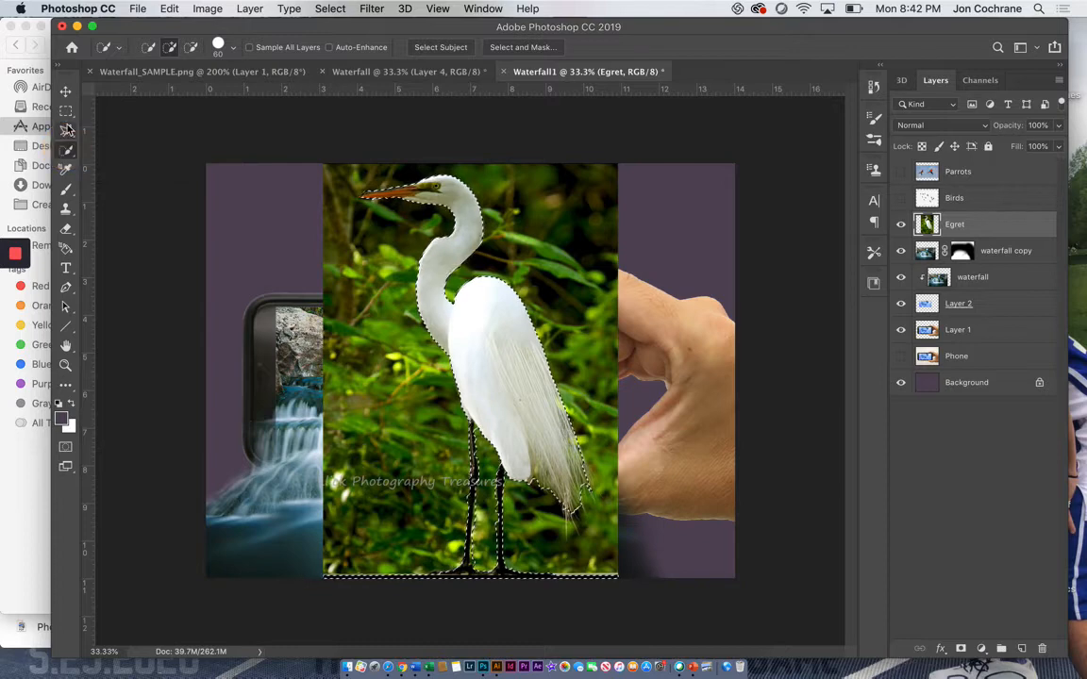
left_click(68, 129)
left_click(113, 129)
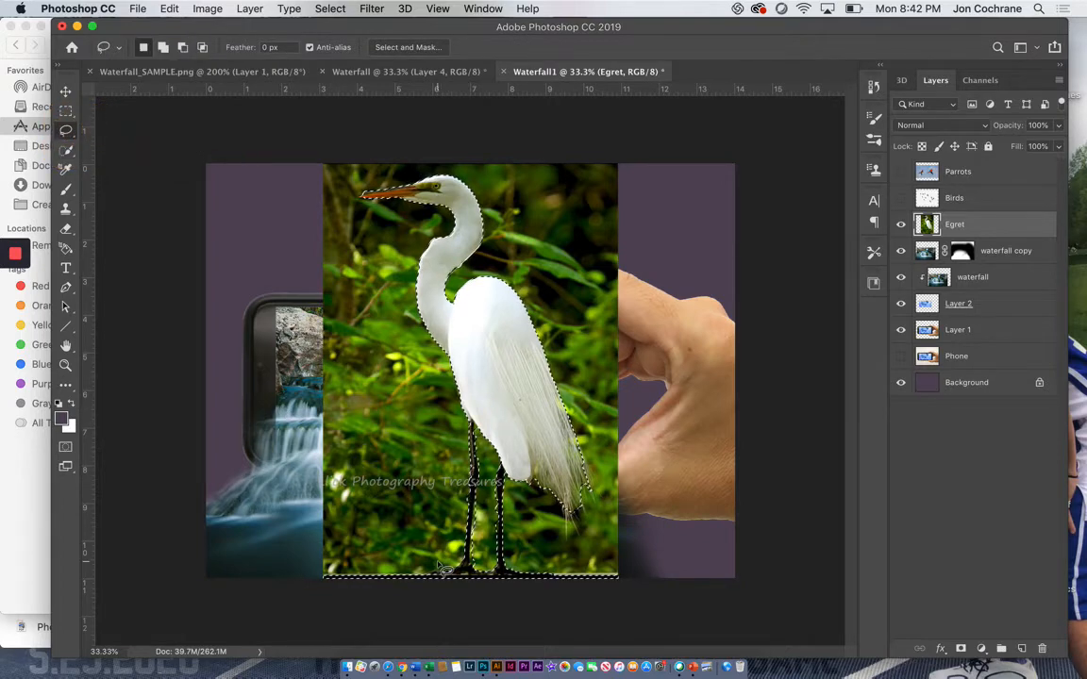
mouse_move(443, 573)
left_mouse_down()
mouse_move(416, 594)
mouse_move(293, 599)
mouse_move(356, 534)
mouse_move(439, 562)
left_mouse_up()
mouse_move(556, 572)
left_mouse_down()
mouse_move(604, 597)
mouse_move(653, 579)
mouse_move(619, 557)
mouse_move(567, 566)
mouse_move(498, 489)
left_mouse_up()
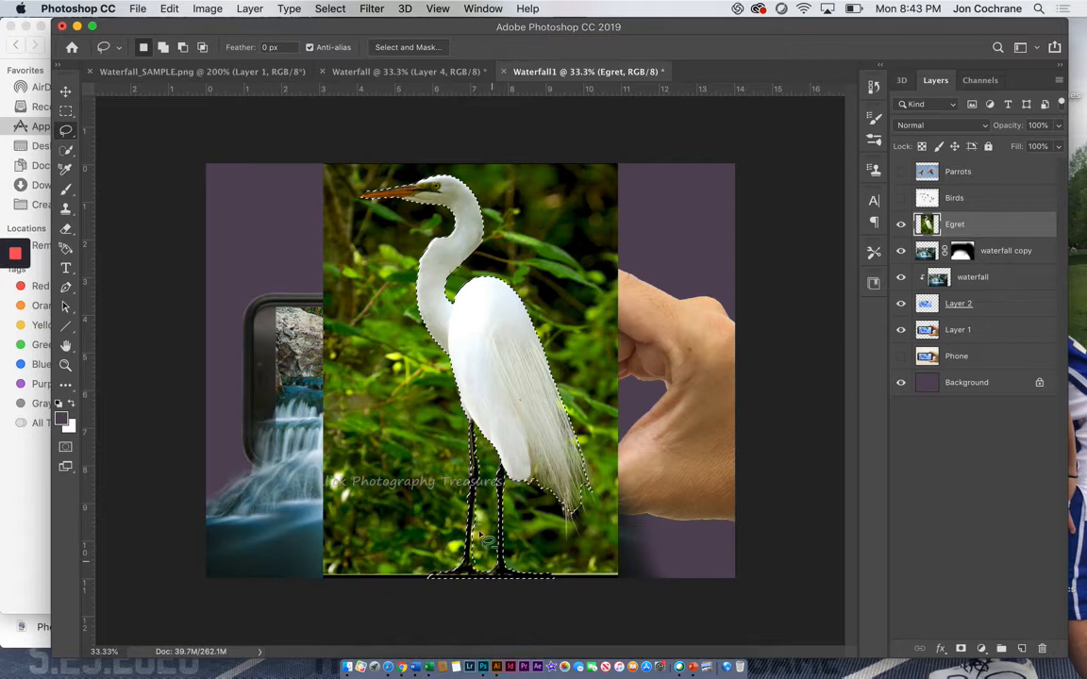
left_click_drag(481, 515, 484, 512)
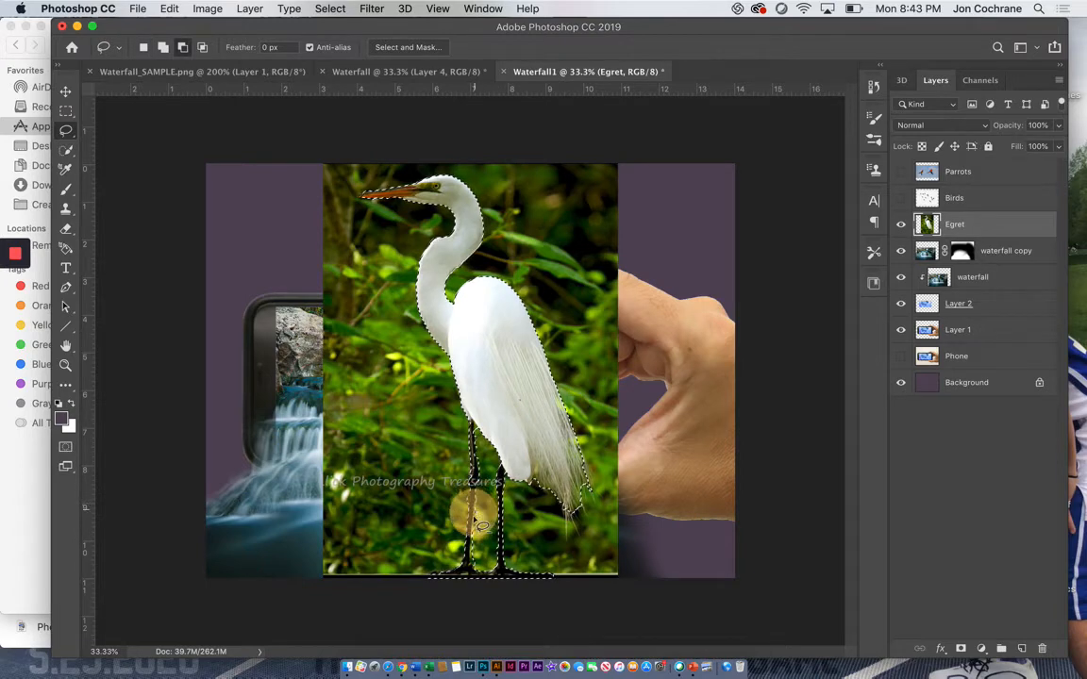
left_click_drag(479, 566, 490, 495)
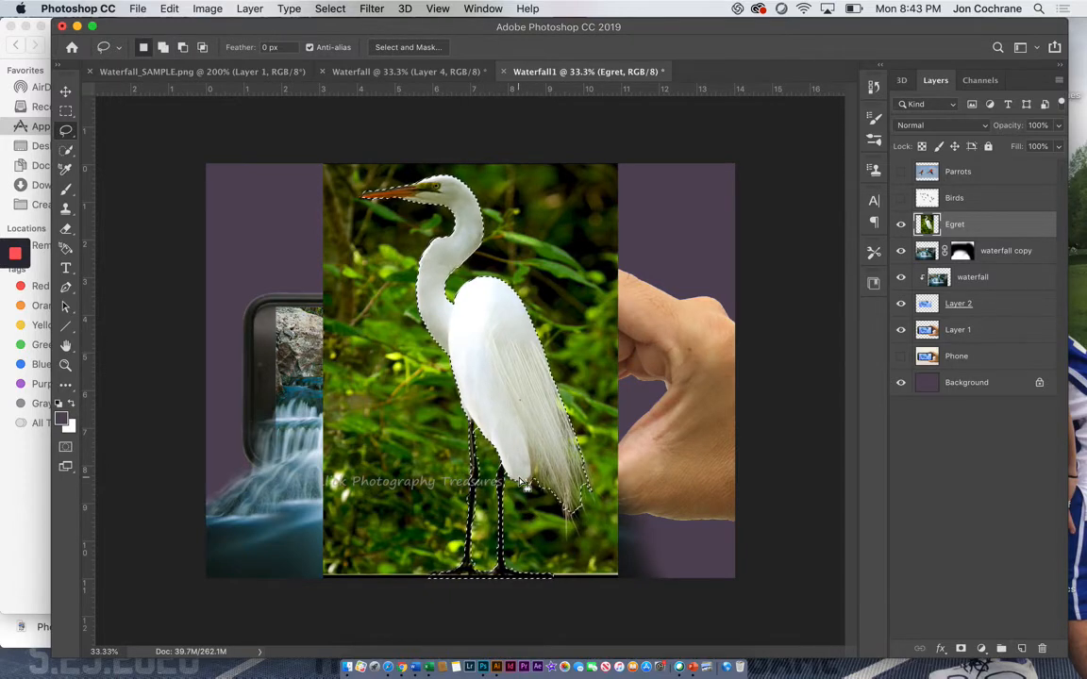
Step: Invert the selection, delete the egret's leafy background, and deselect
left_click(329, 9)
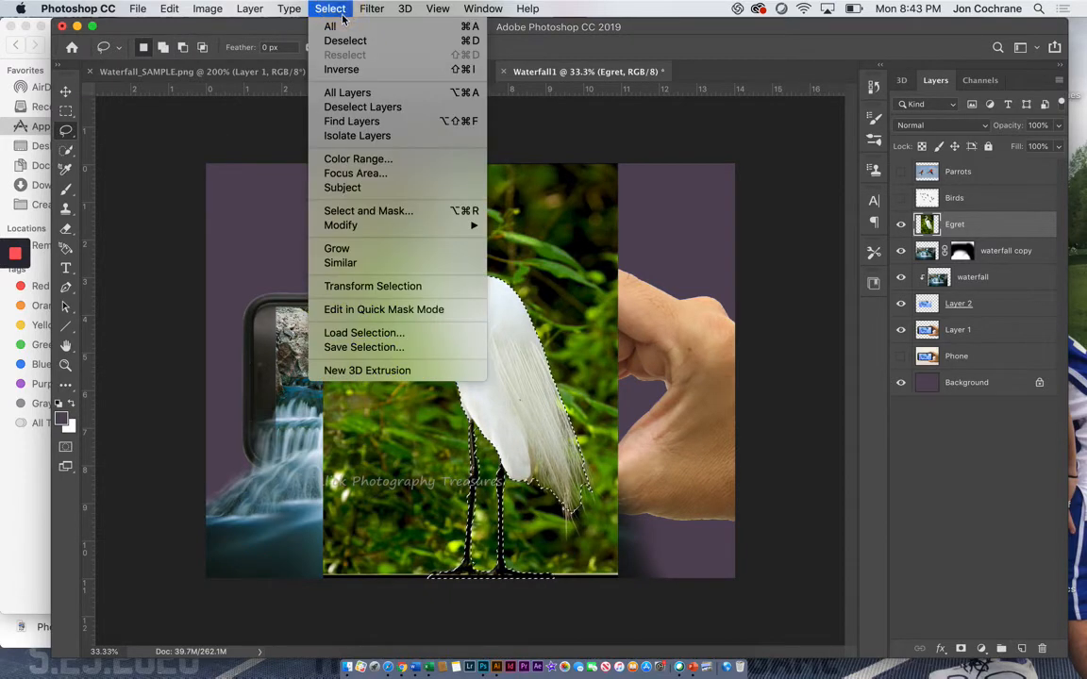
left_click(341, 70)
key("Delete")
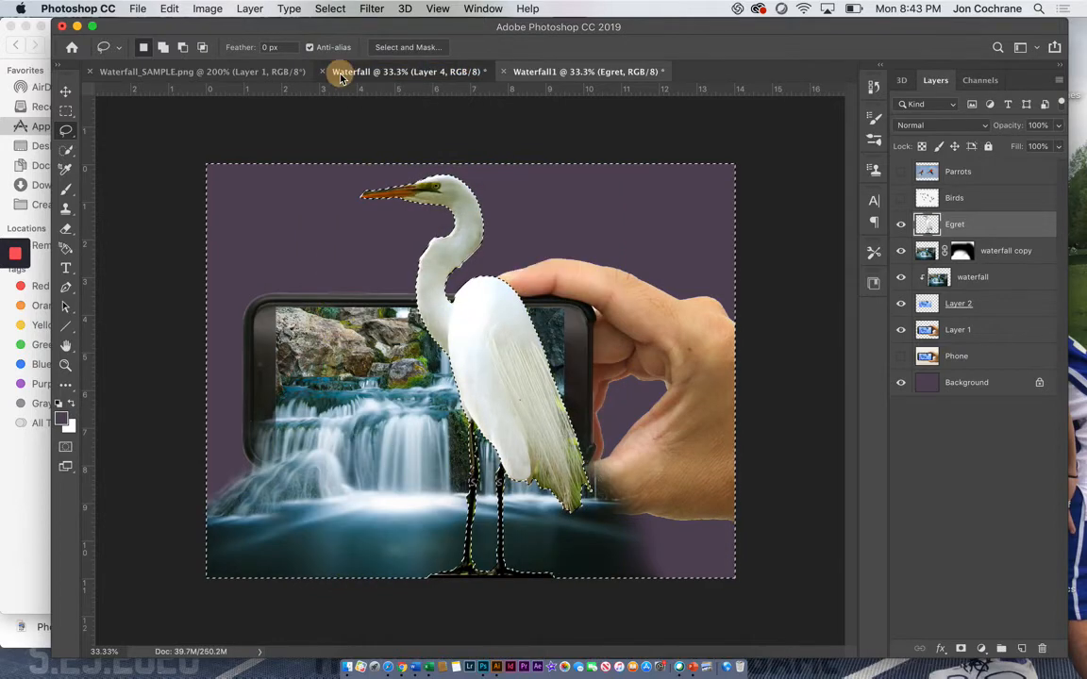
left_click(342, 71)
left_click(528, 72)
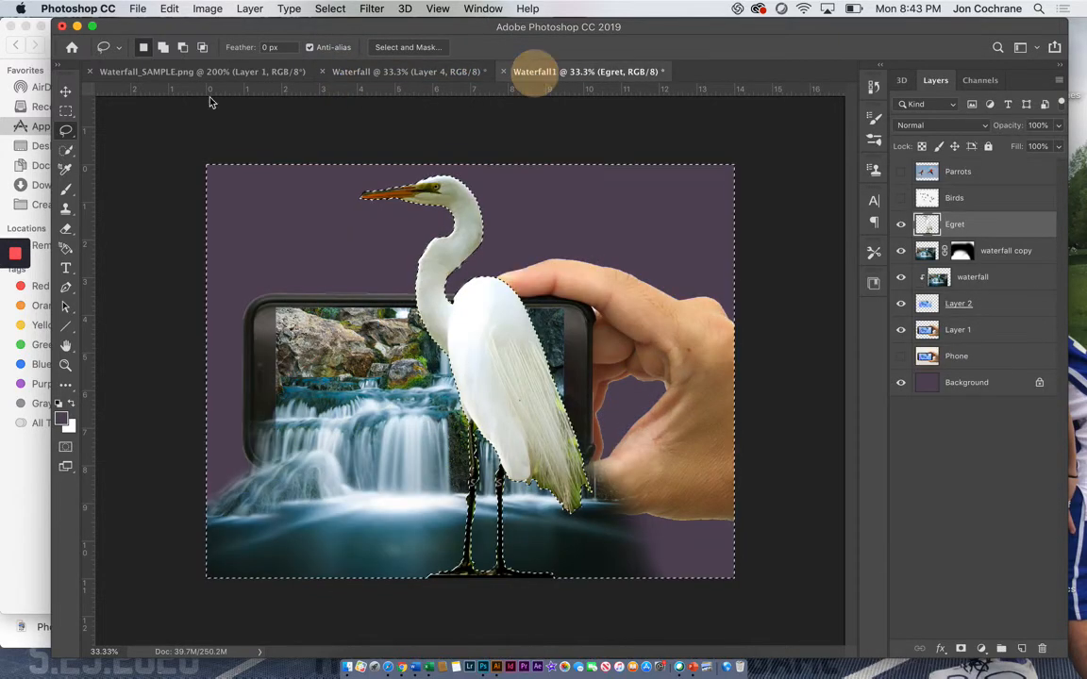
left_click(66, 92)
left_click(65, 110)
left_click(146, 114)
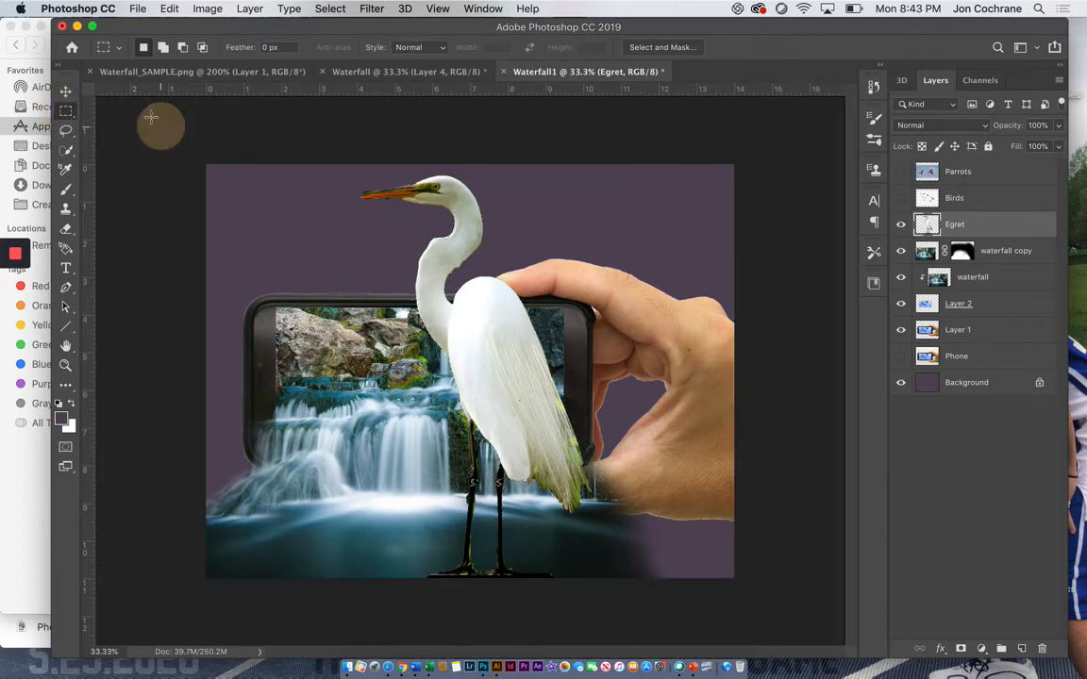
Step: Scale the egret down and place it on the dark rocks near the right end of the phone screen
left_click(66, 90)
left_click_drag(357, 175, 582, 478)
left_click_drag(589, 530, 541, 393)
left_click_drag(508, 344, 599, 315)
key("Return")
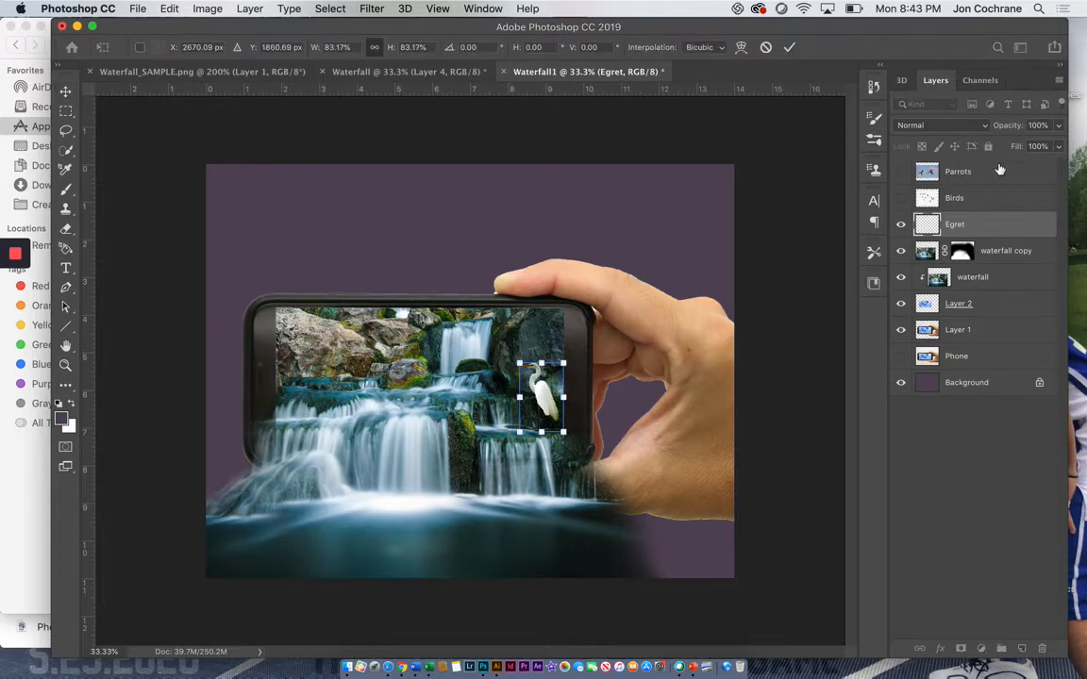
Step: Show the Birds layer, select its background around the birds with the Magic Wand, and delete it
left_click(961, 200)
left_click(900, 199)
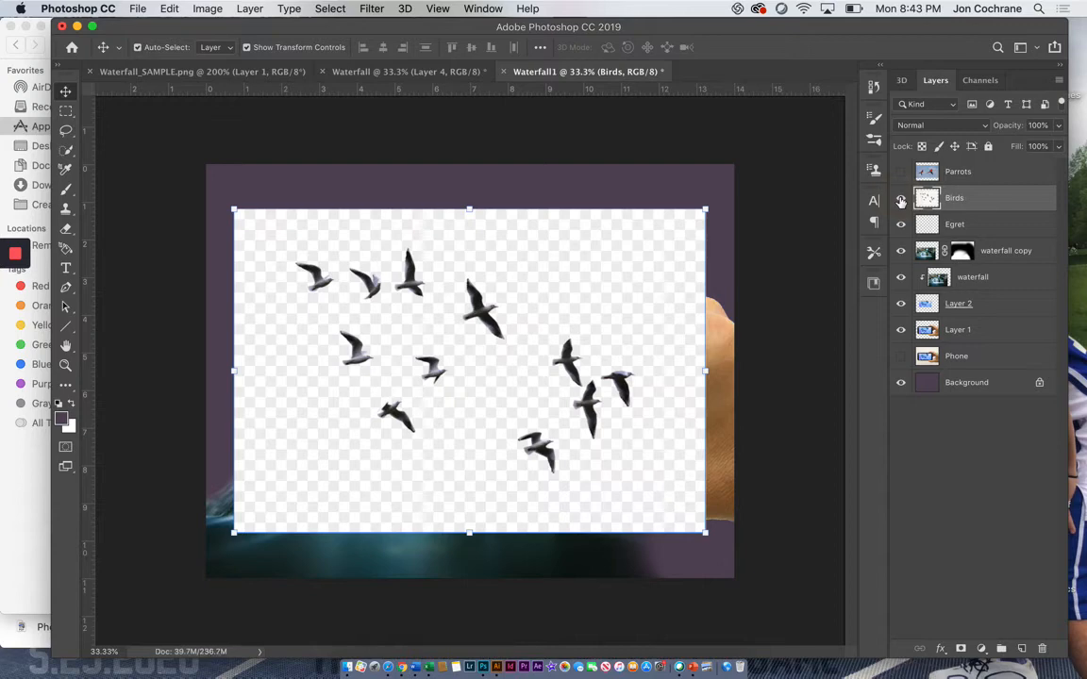
left_click(65, 150)
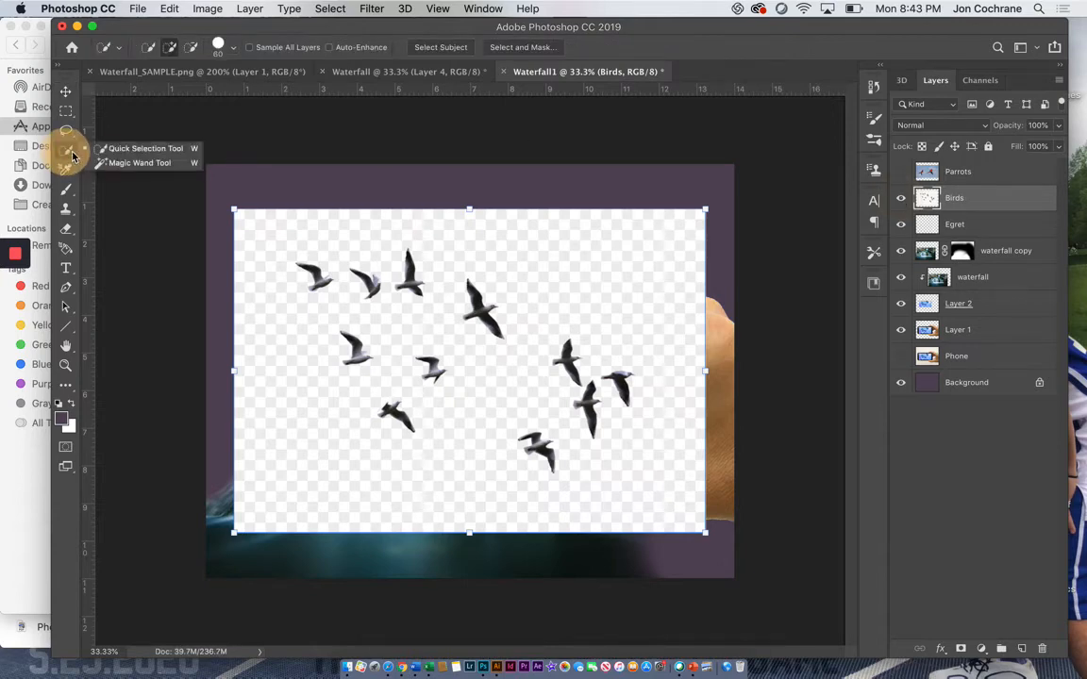
left_click(123, 159)
left_click(269, 236)
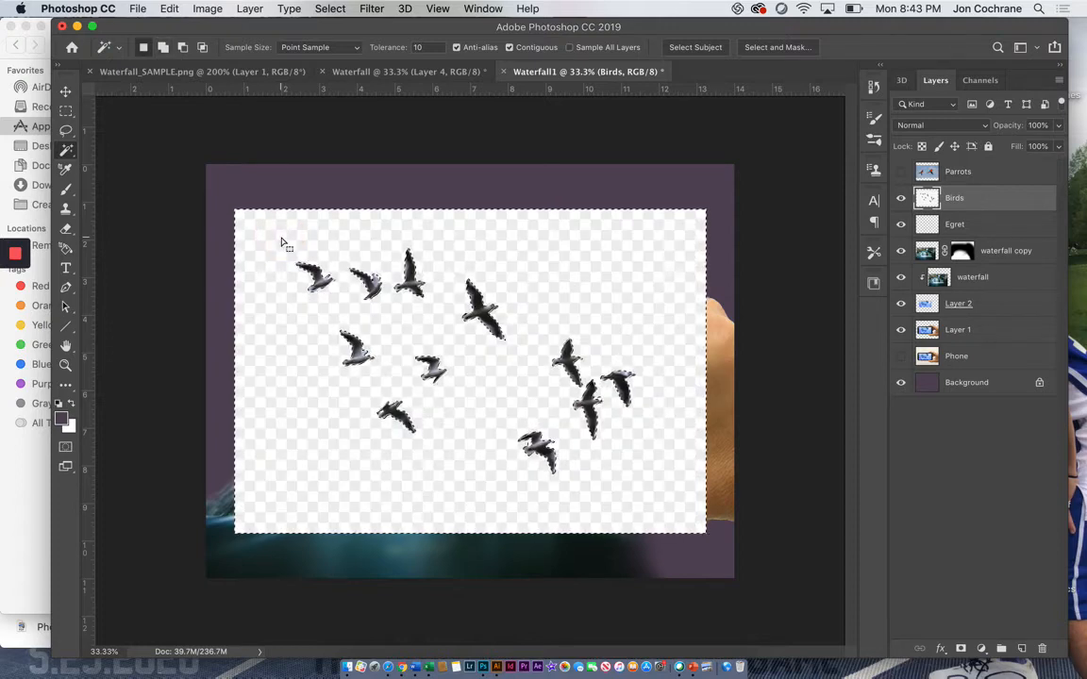
left_click(139, 154)
Step: Scale the birds to about 49%, rotate them about -12°, and place them above the phone's free end
left_click(64, 91)
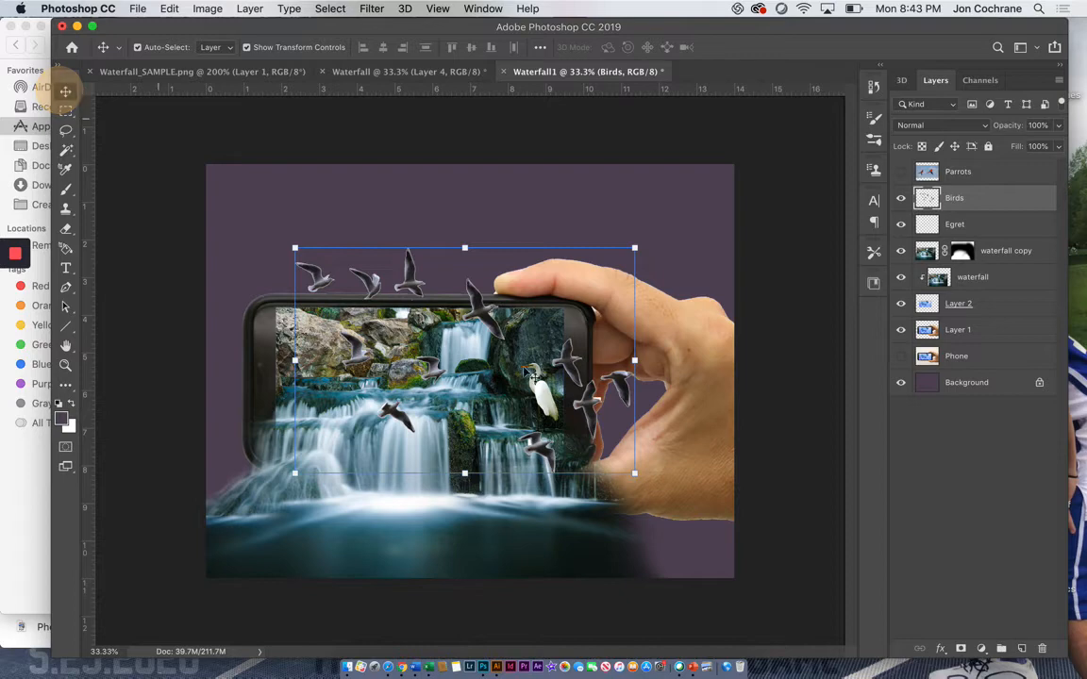
left_click_drag(635, 474, 500, 382)
left_click_drag(504, 224, 446, 255)
left_click_drag(358, 267, 311, 212)
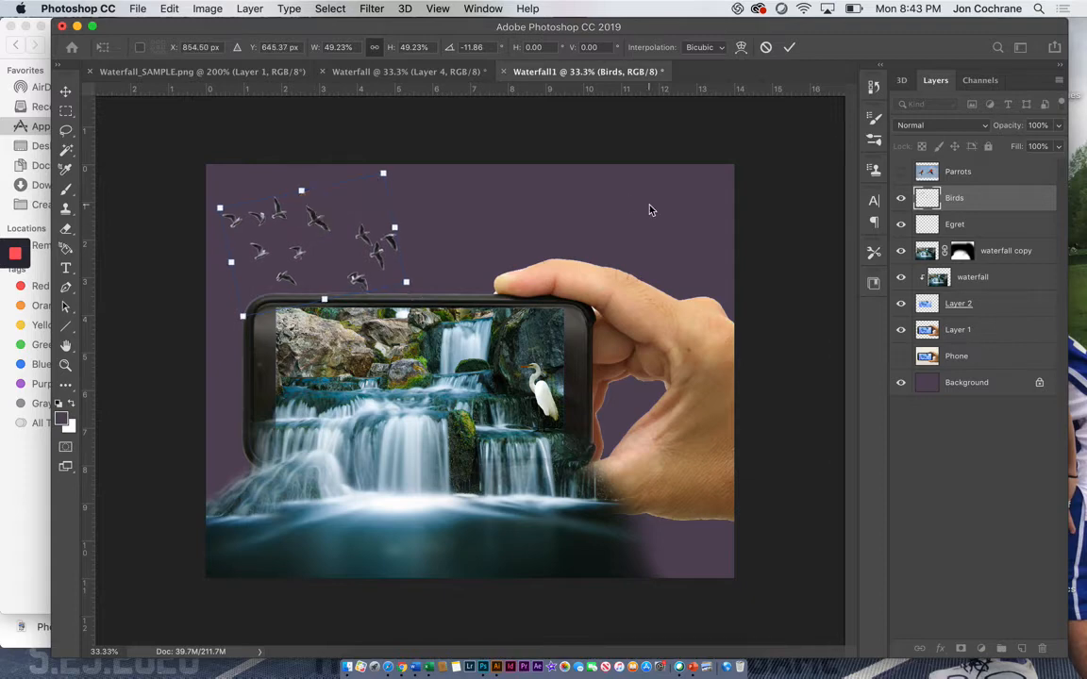
key("Return")
Step: Show the Parrots layer and try to select its blue sky with the Magic Wand at a tolerance of 10
left_click(980, 170)
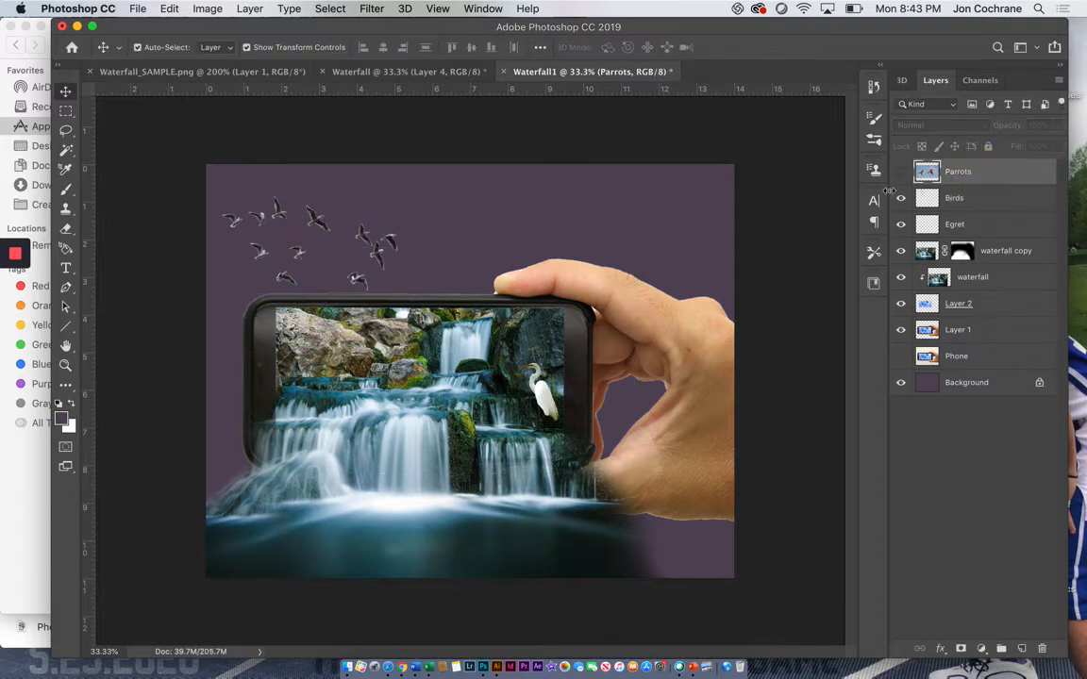
left_click(901, 171)
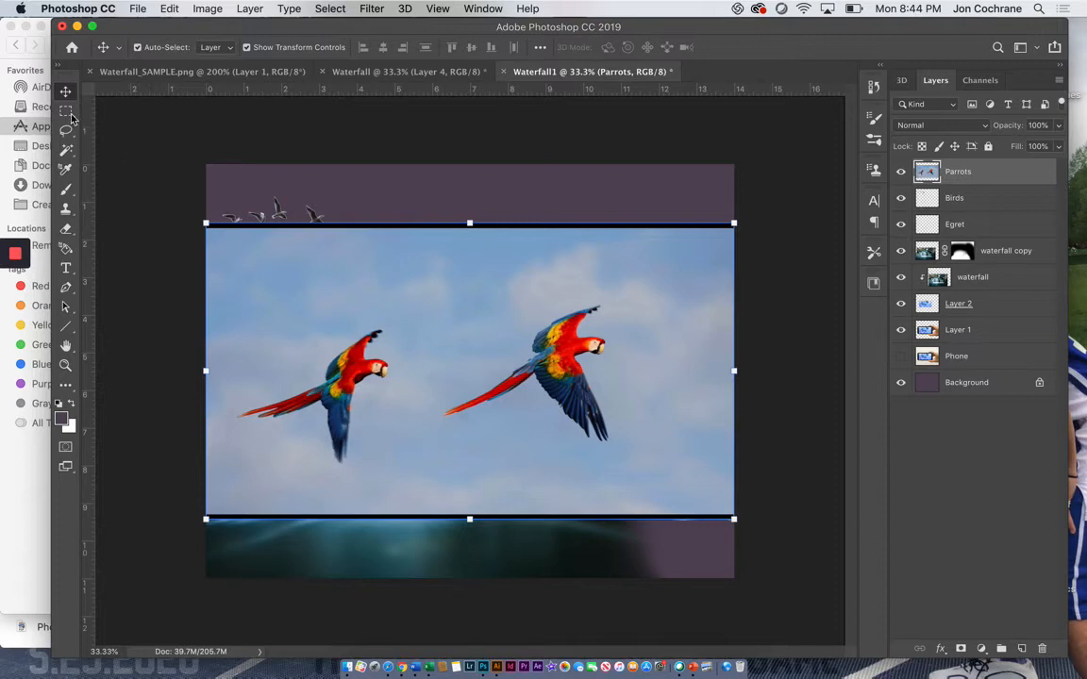
mouse_move(66, 150)
left_mouse_down()
mouse_move(80, 138)
mouse_move(105, 144)
mouse_move(70, 151)
mouse_move(107, 162)
left_mouse_up()
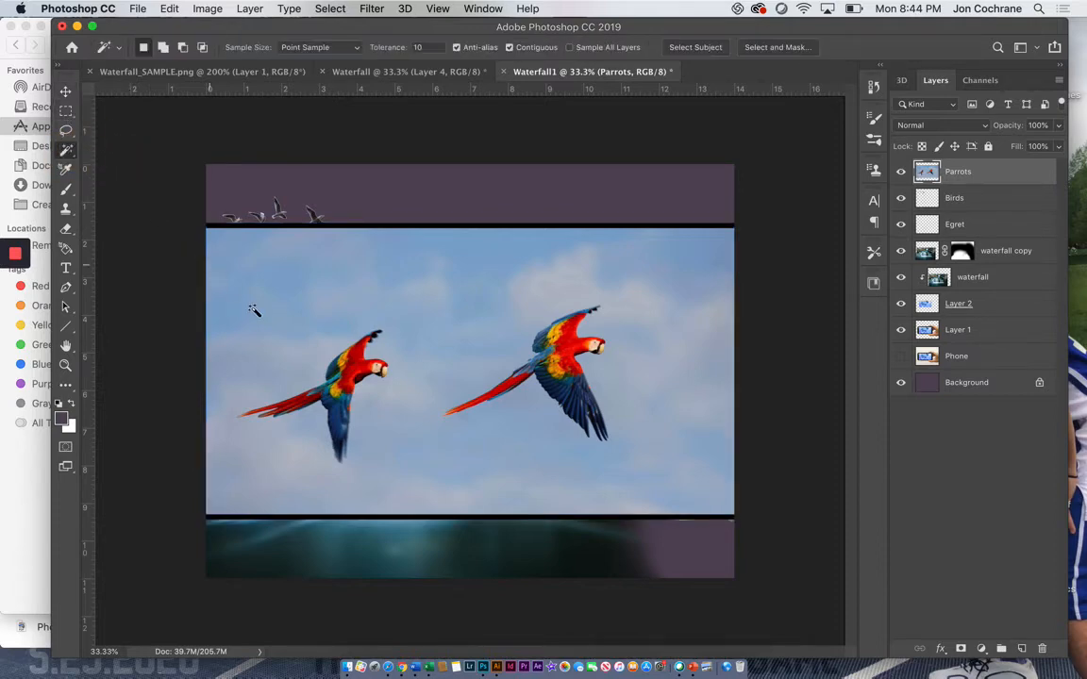
left_click(269, 330)
left_click(236, 314, "shift")
left_click(262, 274, "shift")
left_click(347, 309, "shift")
left_click(401, 290, "shift")
left_click(439, 296, "shift")
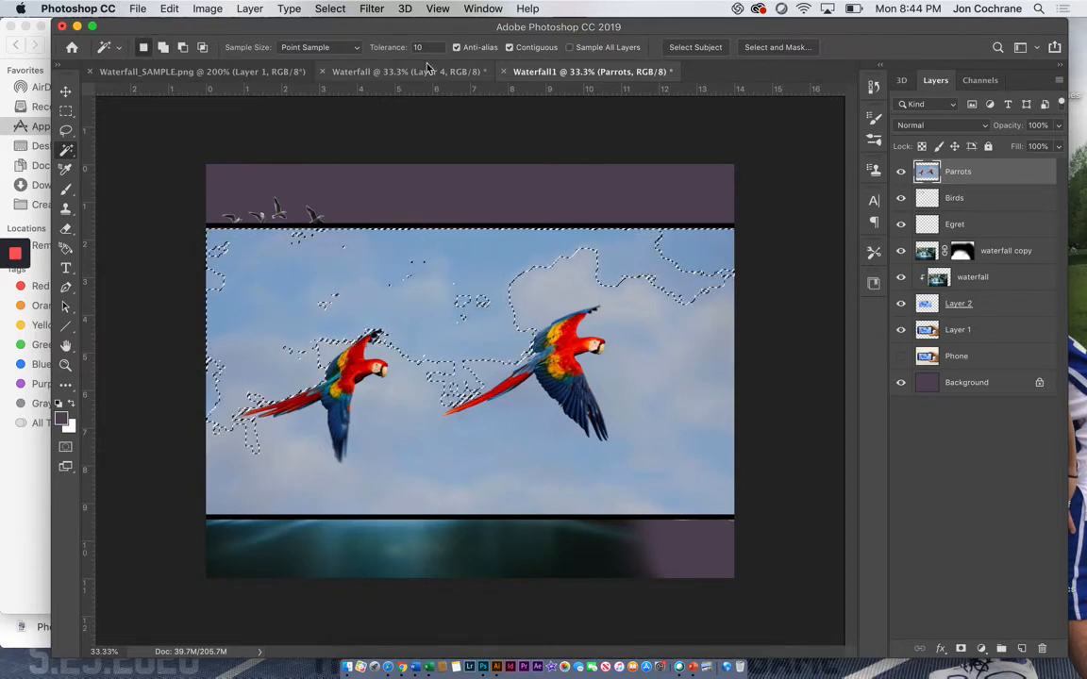
Step: Set the Magic Wand tolerance to 40, select the whole sky around both parrots, and delete it
left_click(422, 47)
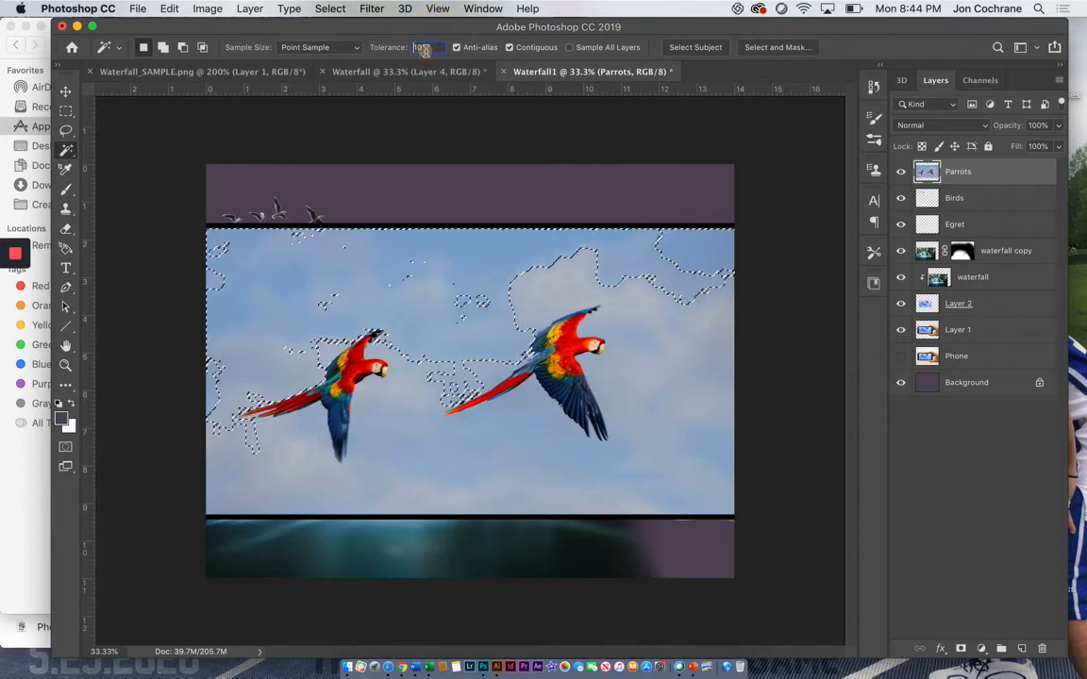
type("40")
left_click(556, 293)
left_click(495, 260, "shift")
left_click(449, 242, "shift")
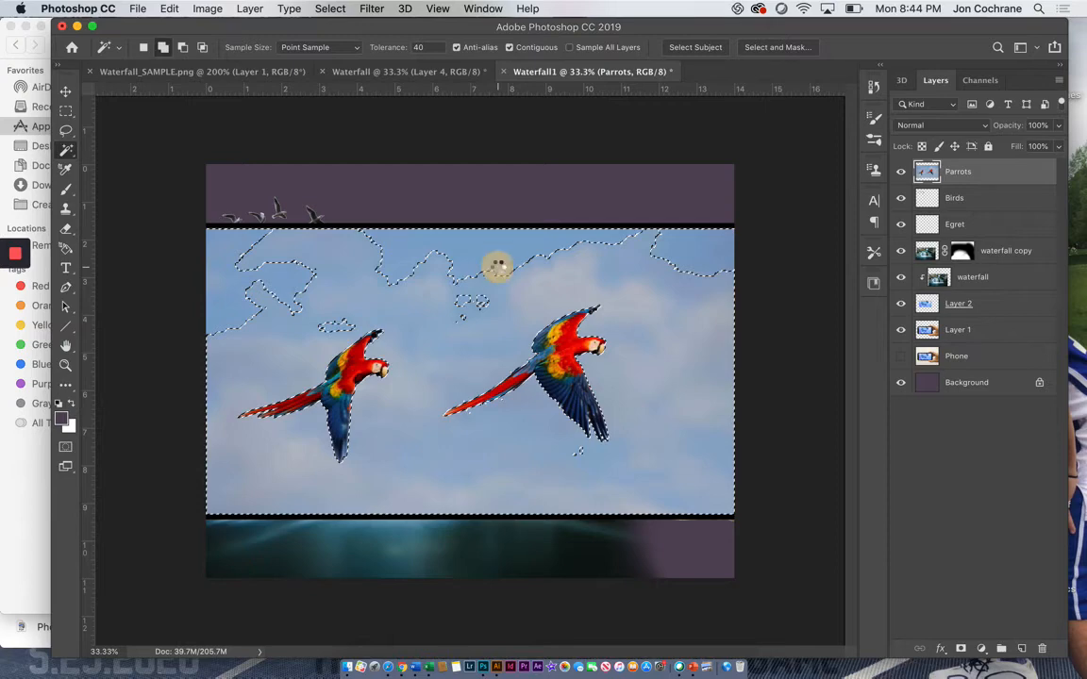
key("Delete")
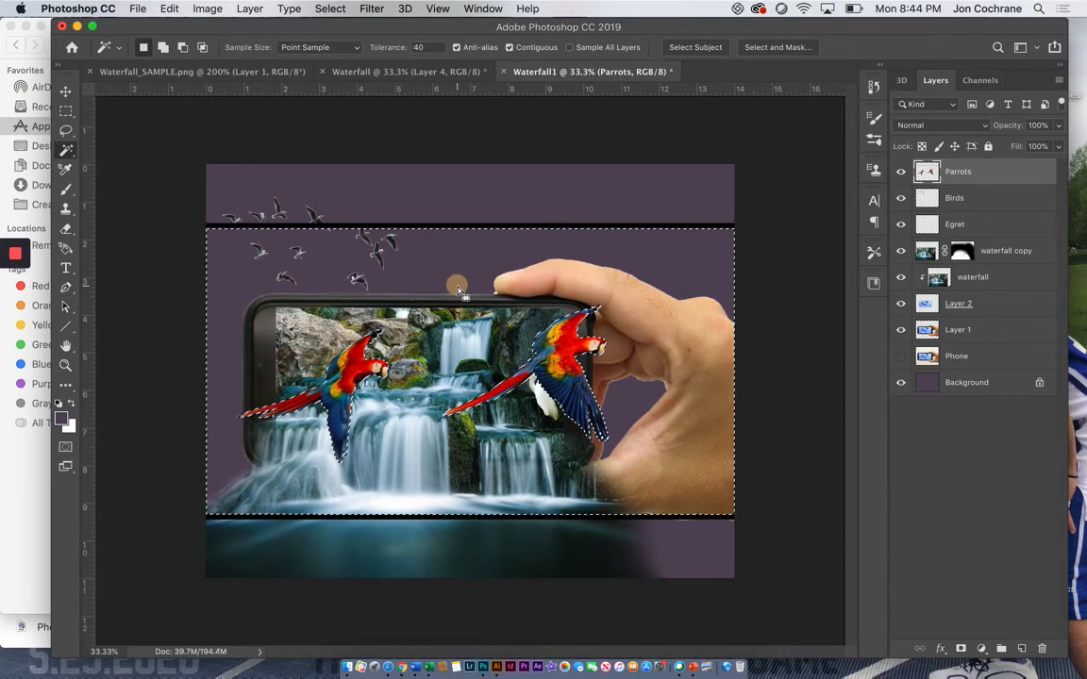
Step: Scale the parrots down to about half size and place them over the upper edge of the phone screen
left_click(65, 91)
left_click_drag(216, 512, 463, 344)
left_click_drag(533, 305, 399, 315)
key("Return")
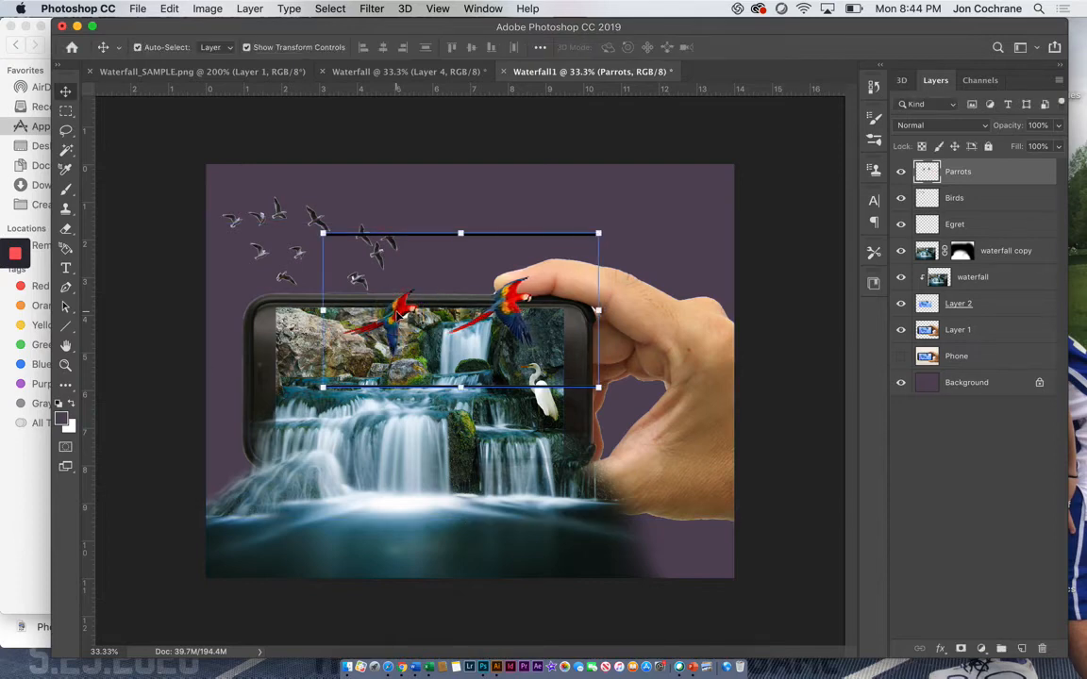
Step: Delete the black bars above and below the parrots using rectangular marquee selections, and deselect
left_click(66, 110)
left_click_drag(296, 196, 648, 251)
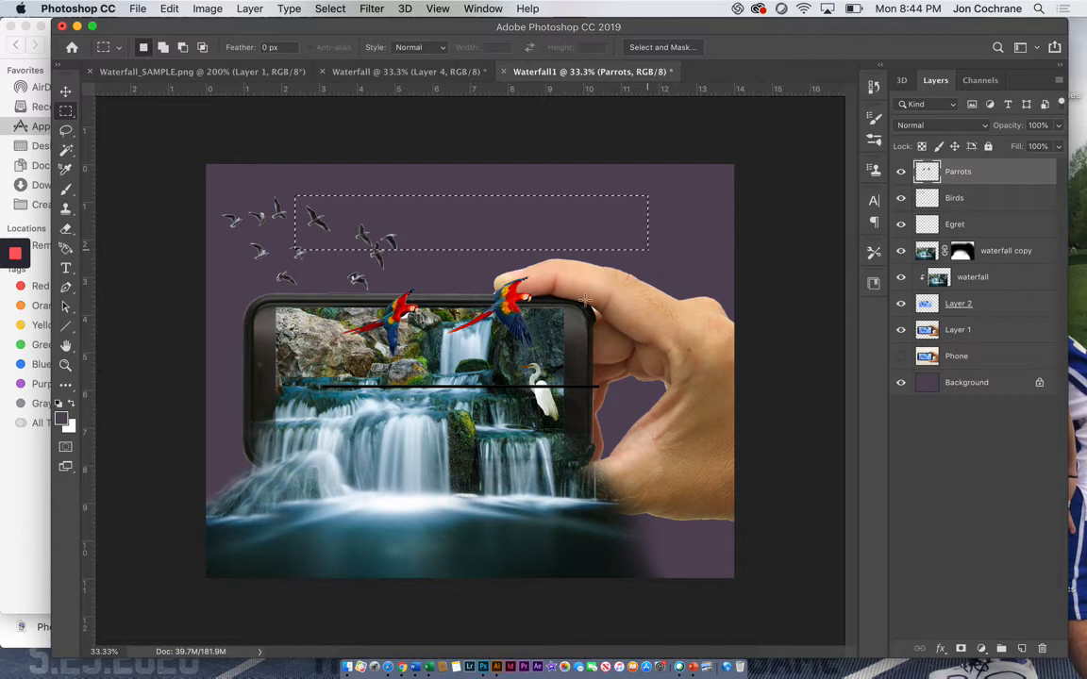
left_click_drag(281, 372, 673, 484)
key("Delete")
left_click(624, 471)
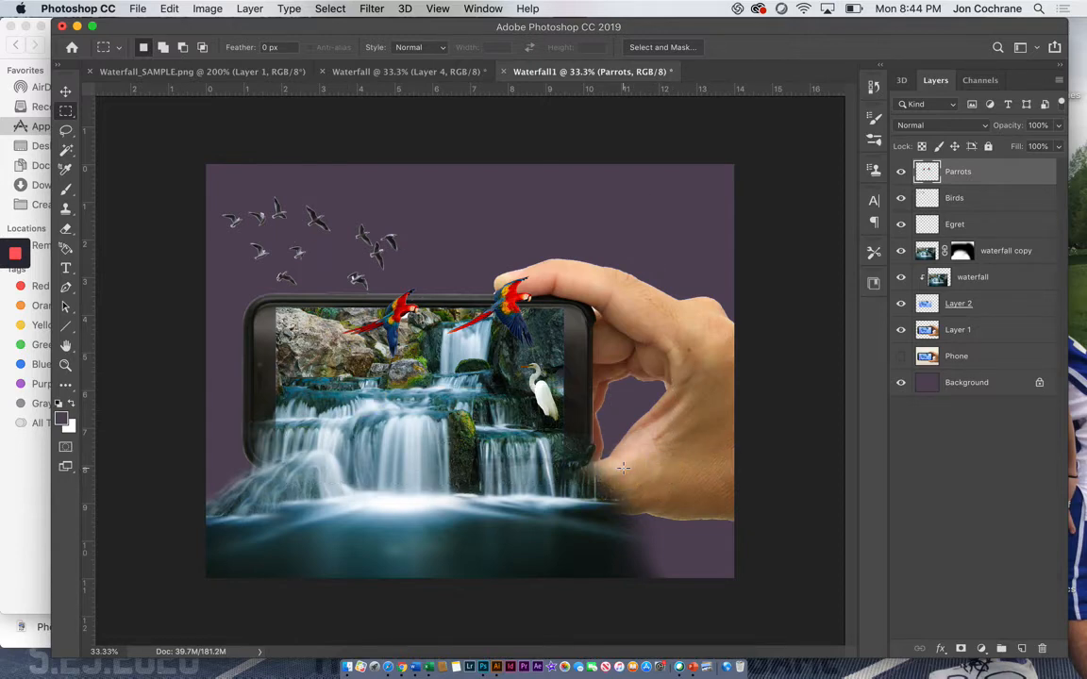
Step: Add a new layer and paint a diagonal white light beam across the canvas with a 1200 px soft round brush at 50% opacity
left_click(1021, 651)
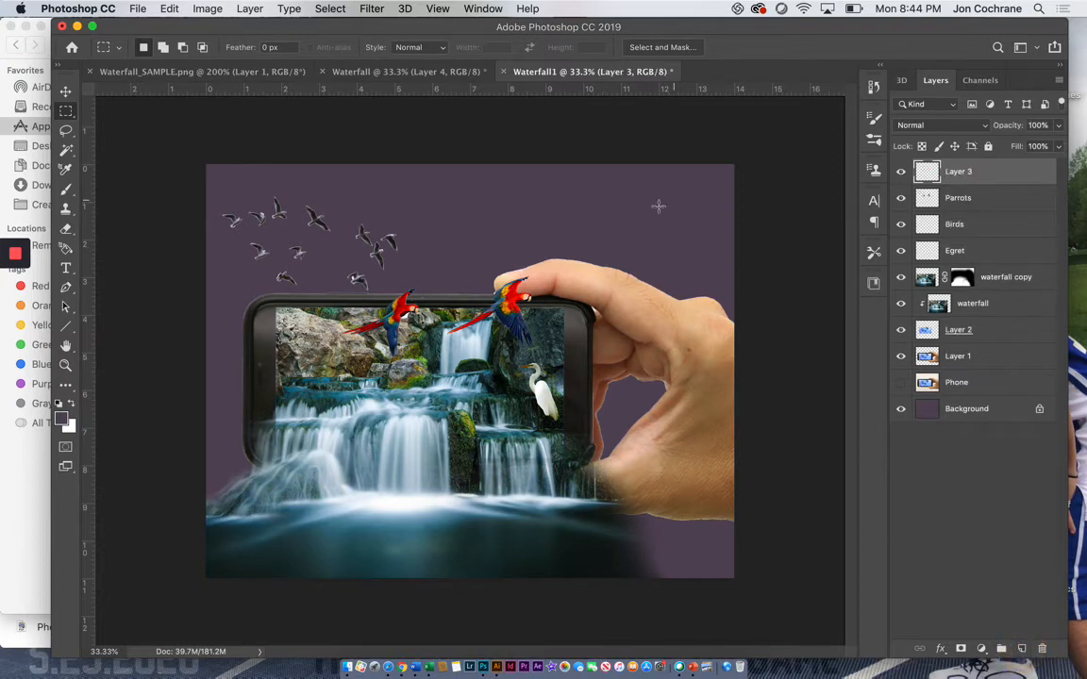
left_click(65, 187)
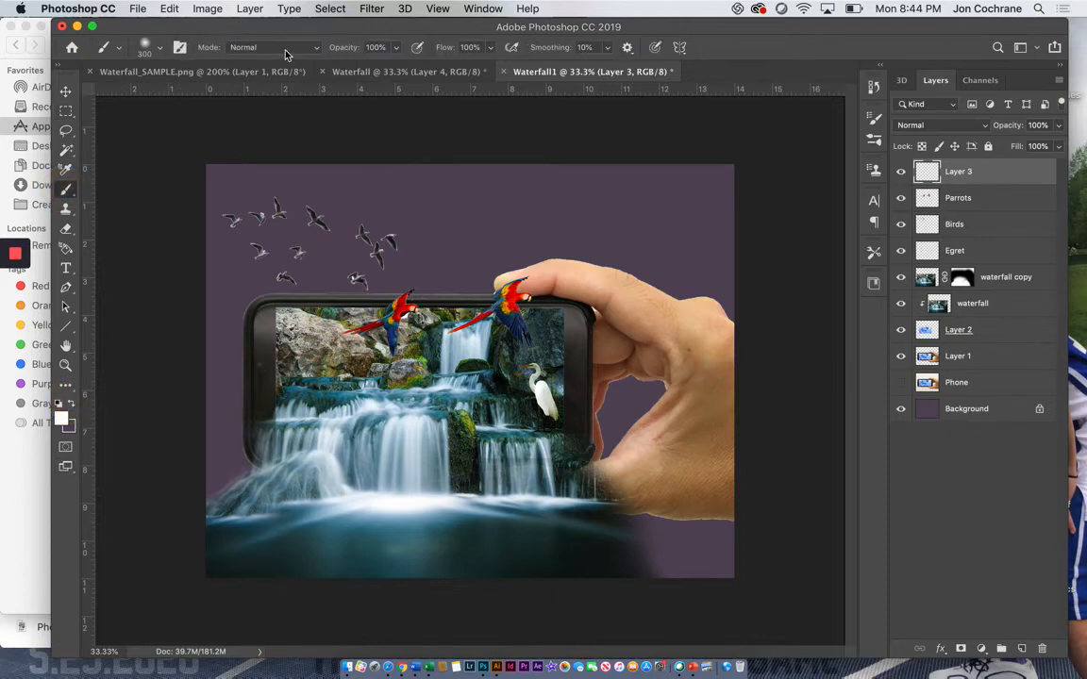
left_click(148, 46)
left_click(196, 74)
type("1200")
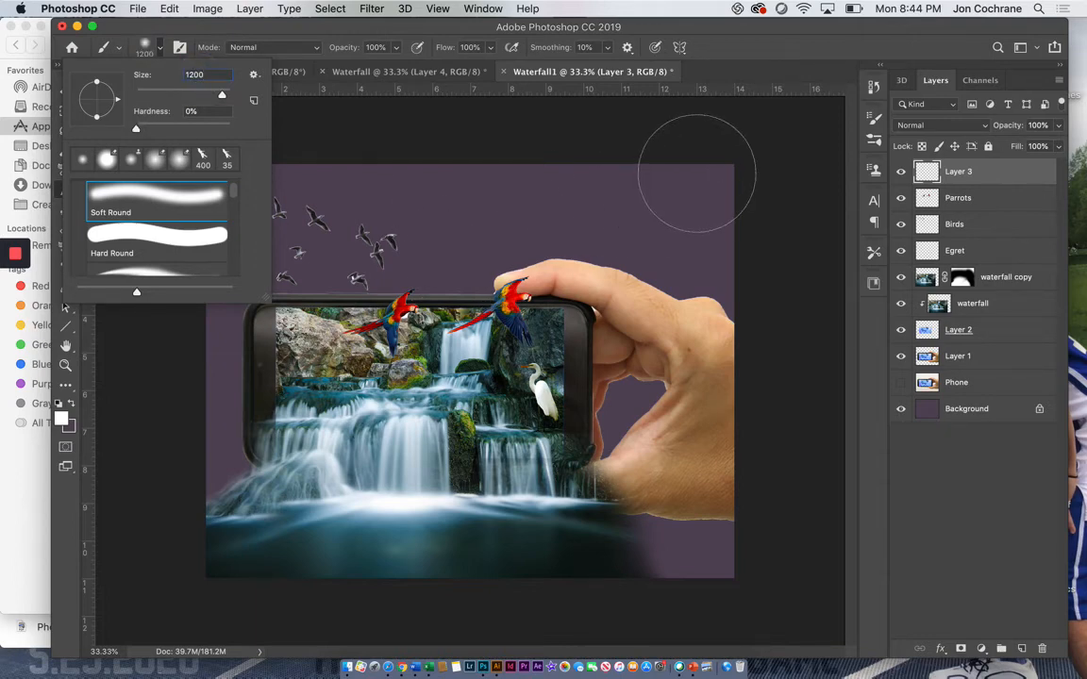
left_click_drag(394, 46, 358, 65)
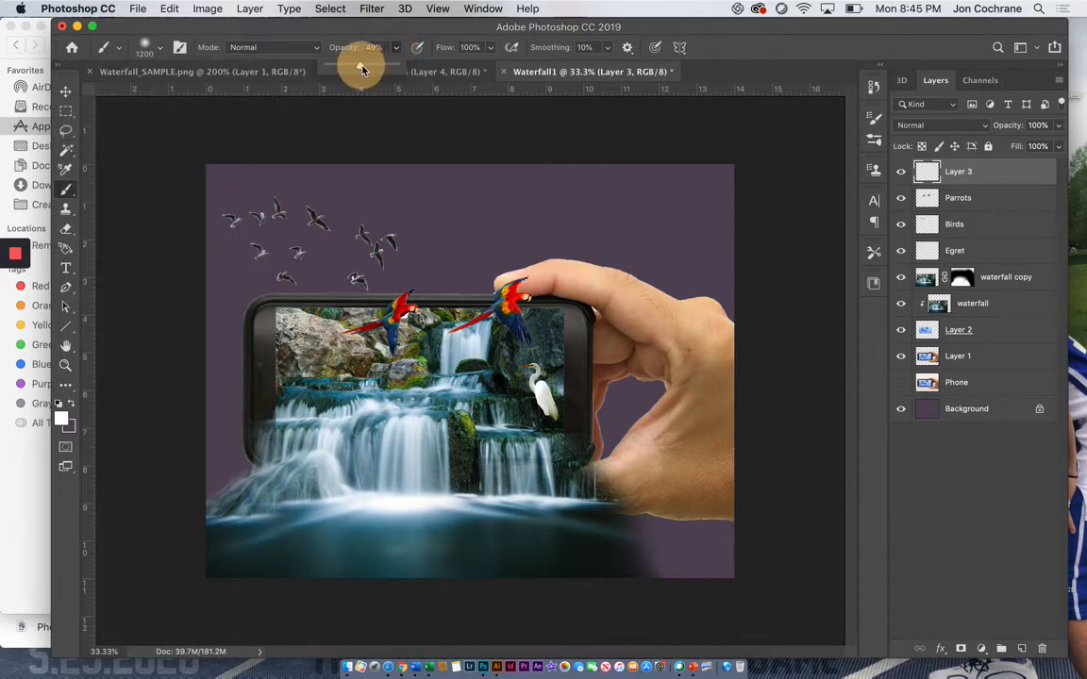
mouse_move(733, 165)
left_mouse_down()
mouse_move(679, 187)
mouse_move(467, 349)
mouse_move(420, 363)
mouse_move(213, 571)
left_mouse_up()
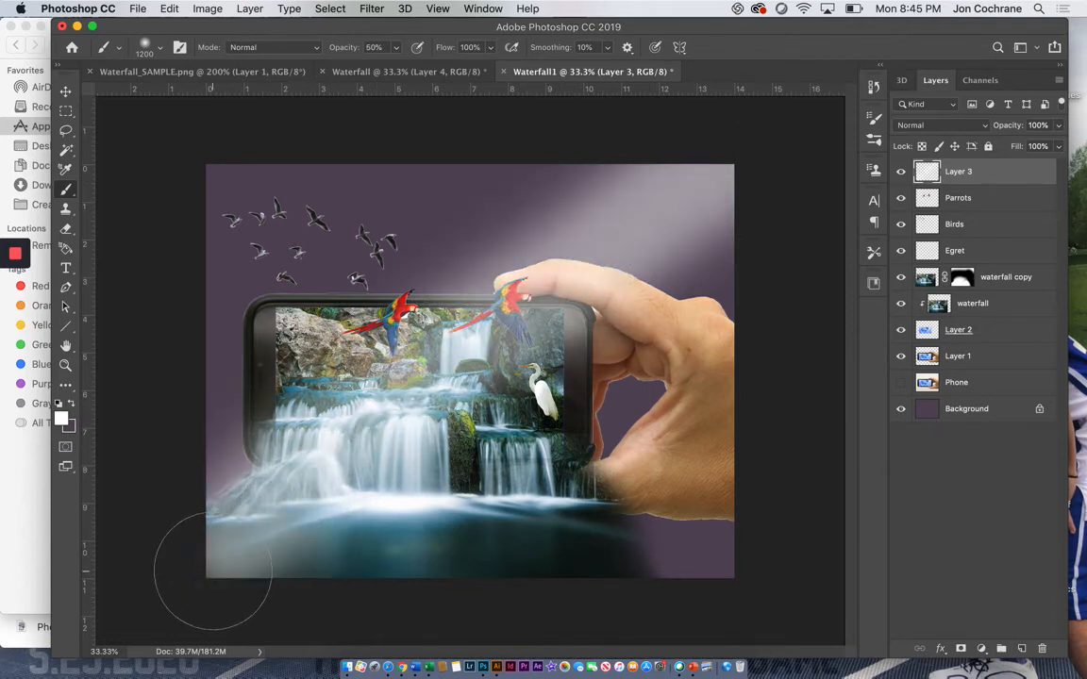
Step: Erase the light beam where it covers the phone screen and parrots, and set the beam layer's opacity to 64%
left_click(62, 230)
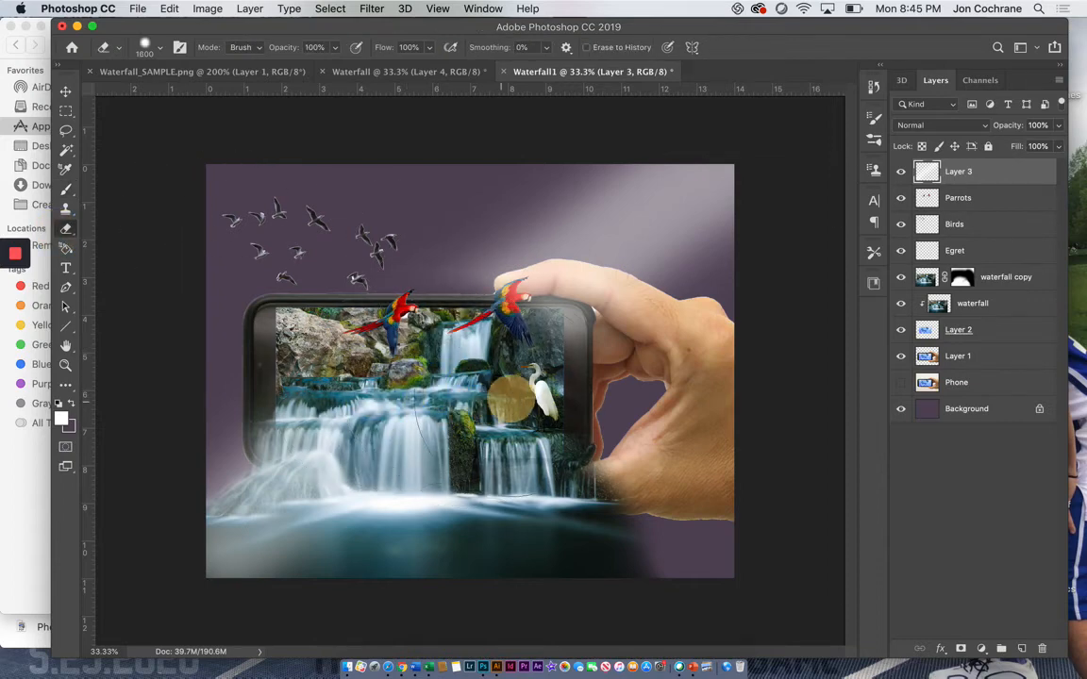
left_click_drag(538, 392, 445, 353)
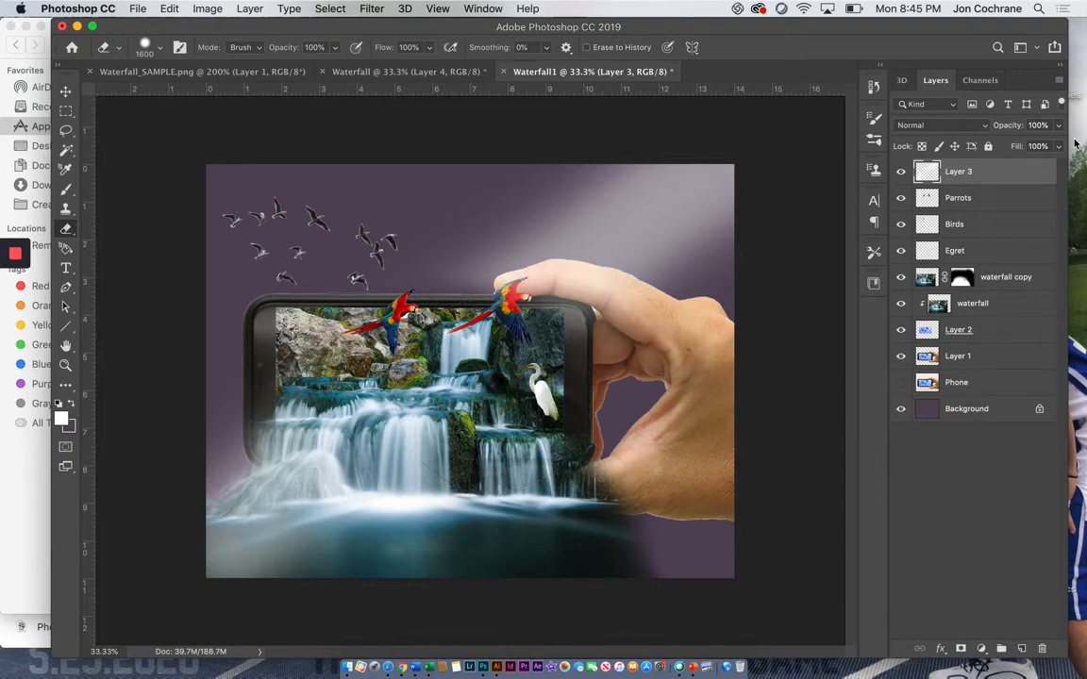
left_click_drag(1059, 125, 1033, 148)
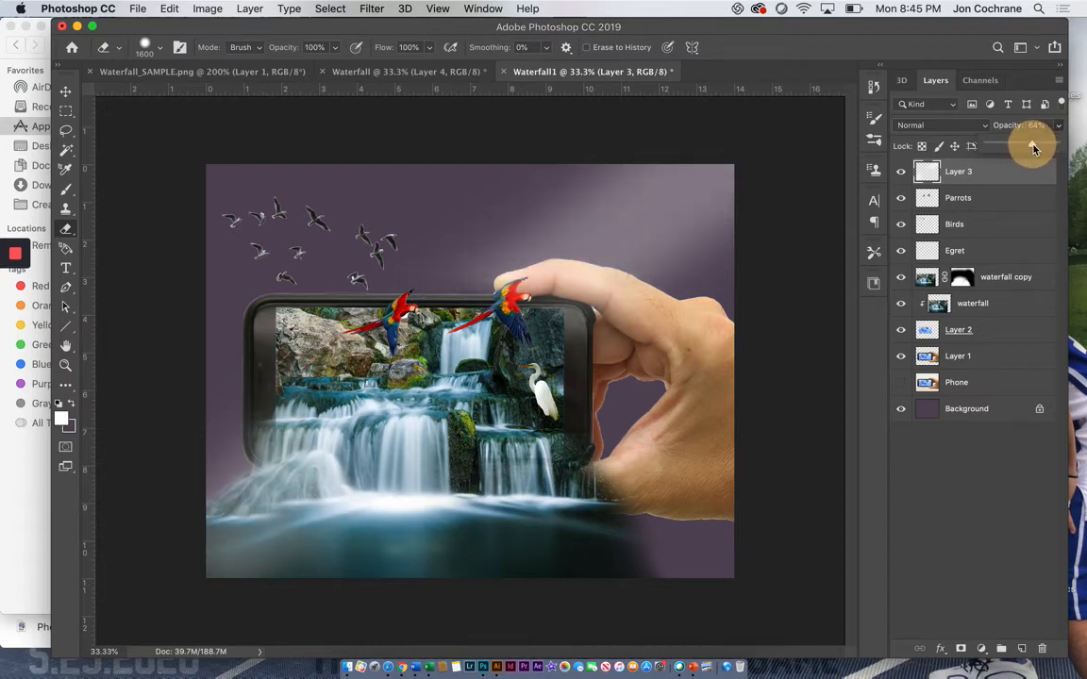
Step: Add a Curves adjustment layer above the beam layer and apply a Gradient Overlay style to it
left_click(981, 651)
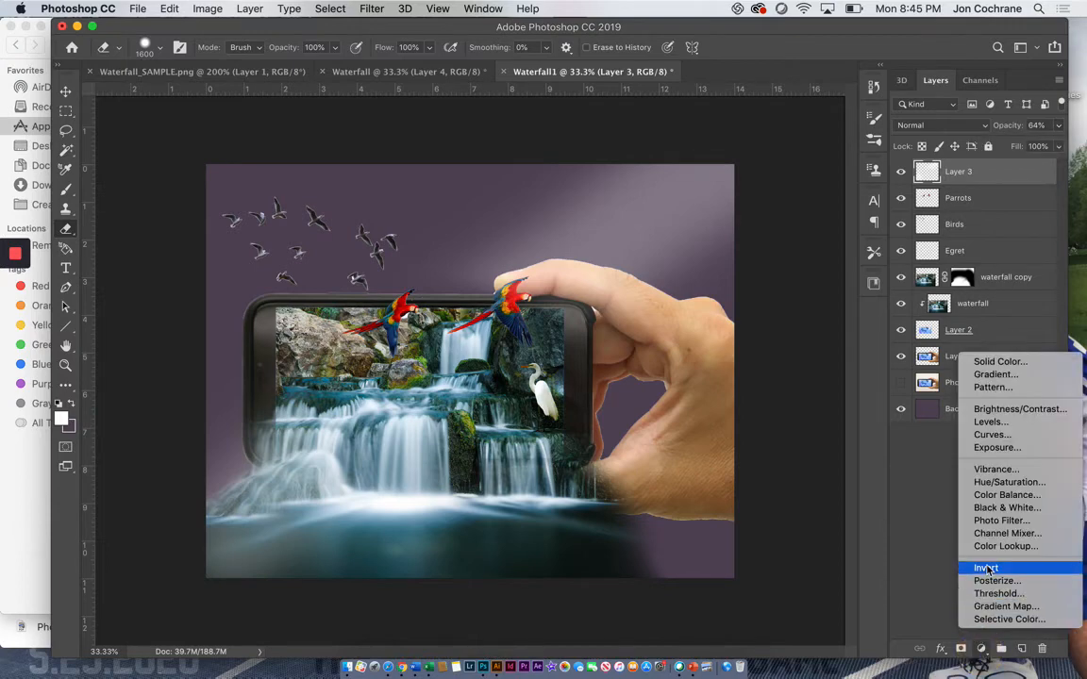
left_click(988, 435)
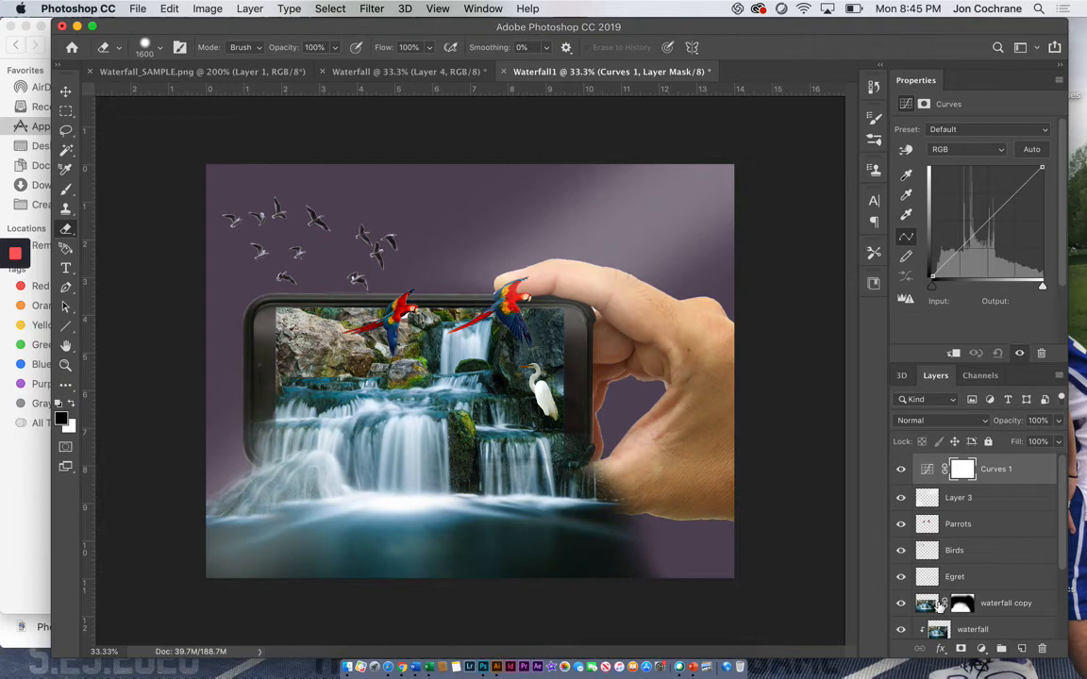
left_click(941, 649)
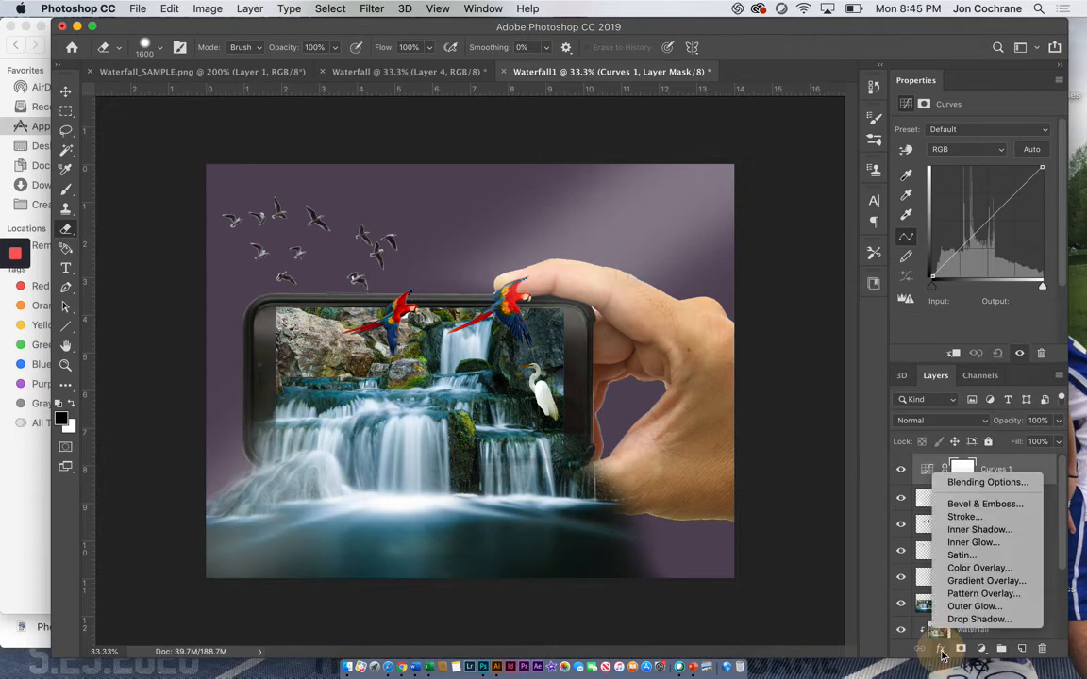
left_click(962, 581)
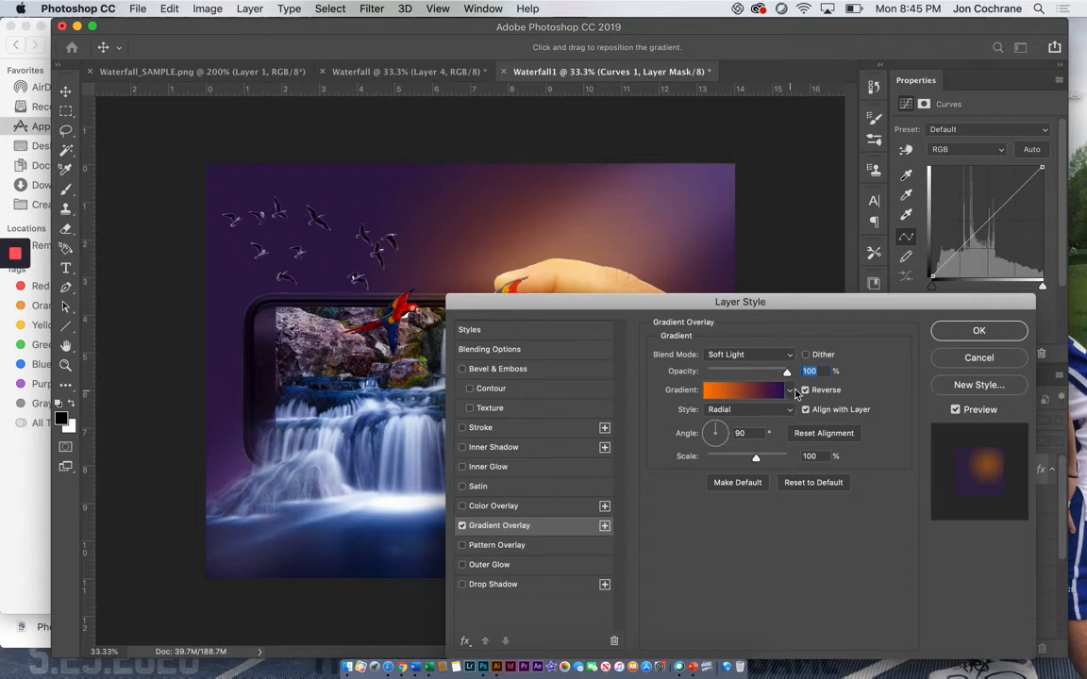
Step: Turn off Reverse and Align with Layer, set the overlay to Normal blend mode and Linear style, and accept the Violet, Orange gradient
left_click(804, 390)
left_click(806, 409)
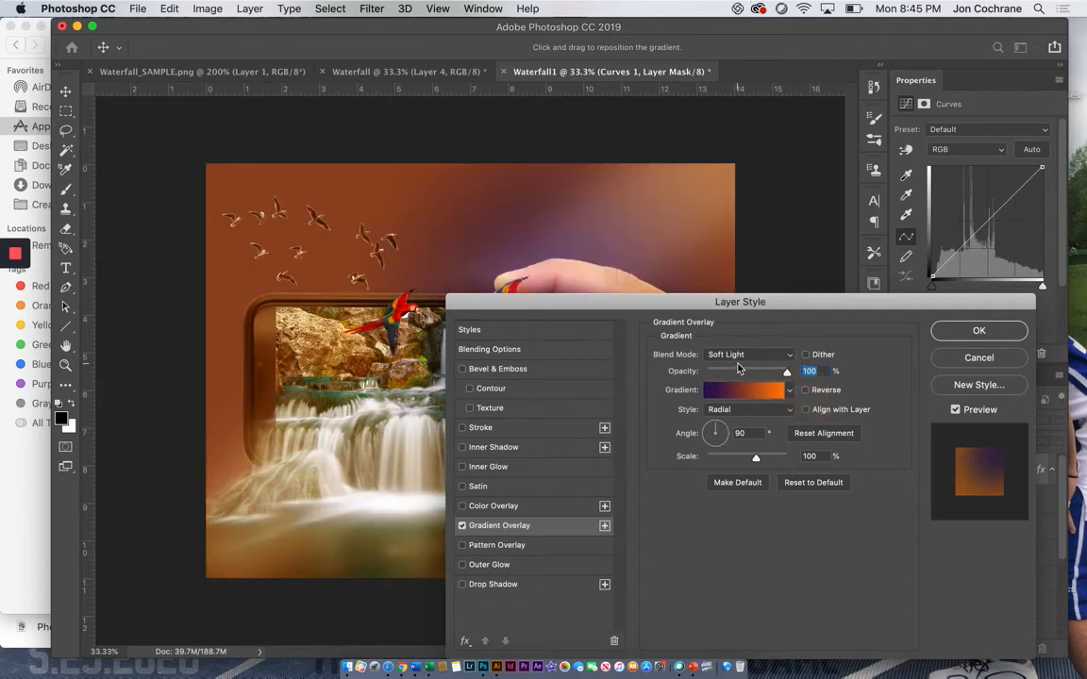
left_click(742, 356)
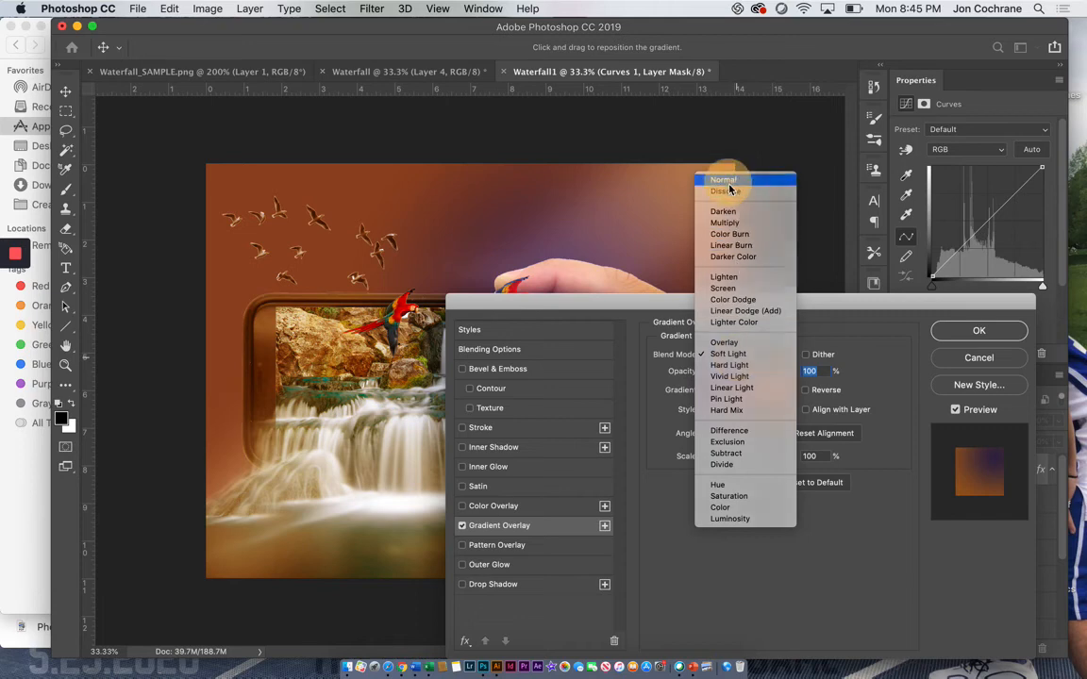
left_click(728, 182)
left_click(742, 410)
left_click(732, 397)
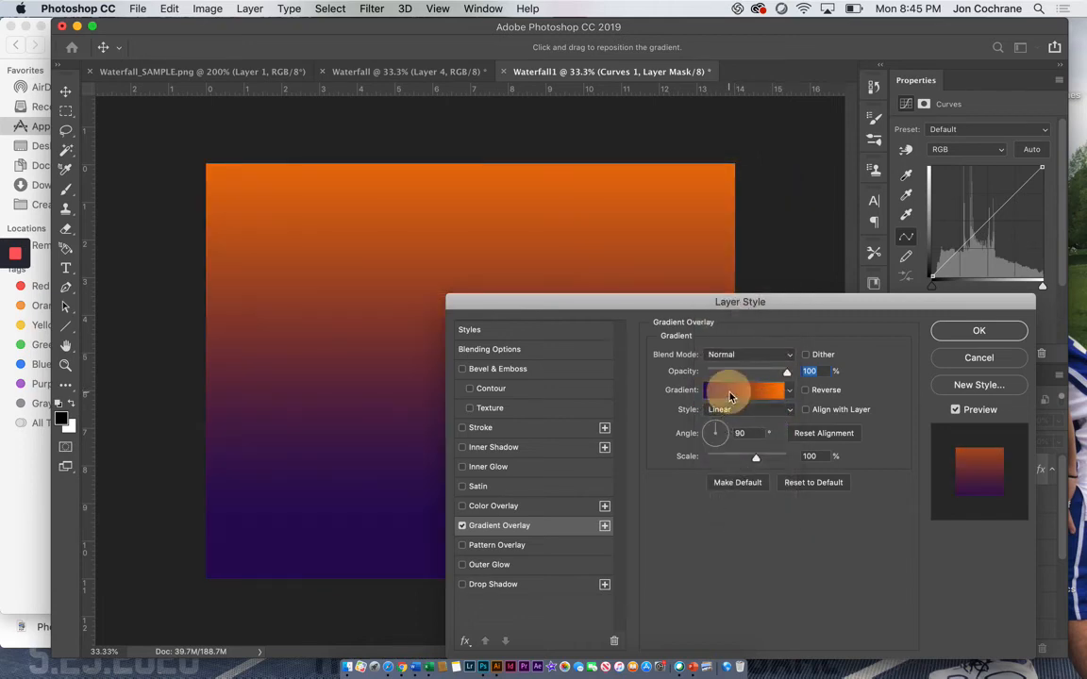
left_click(730, 389)
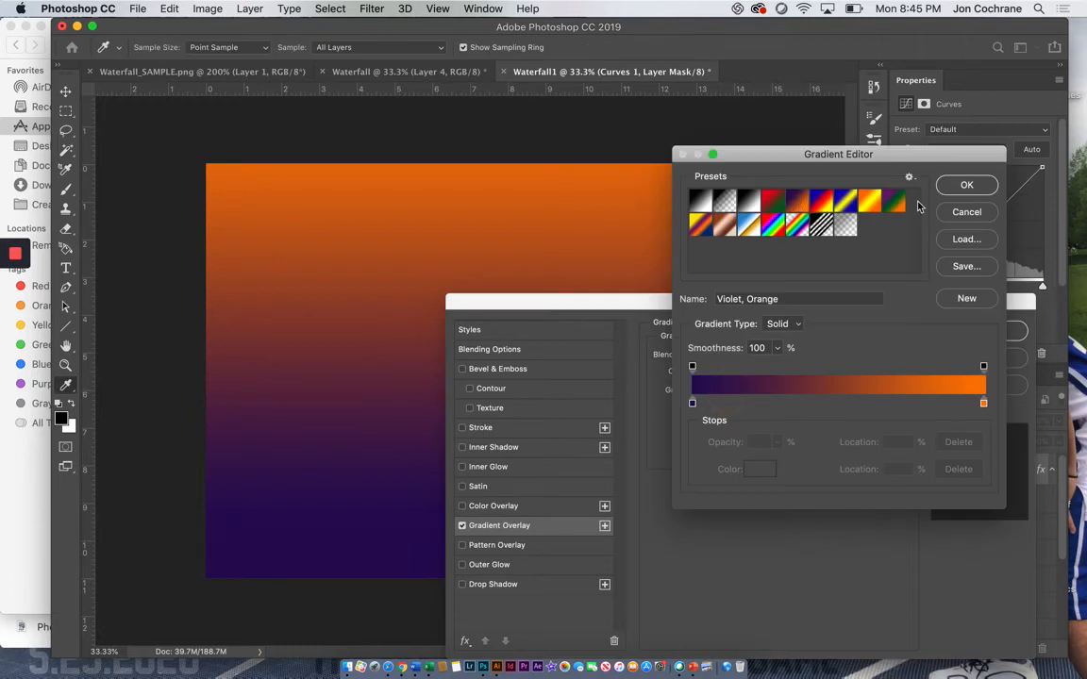
left_click(962, 186)
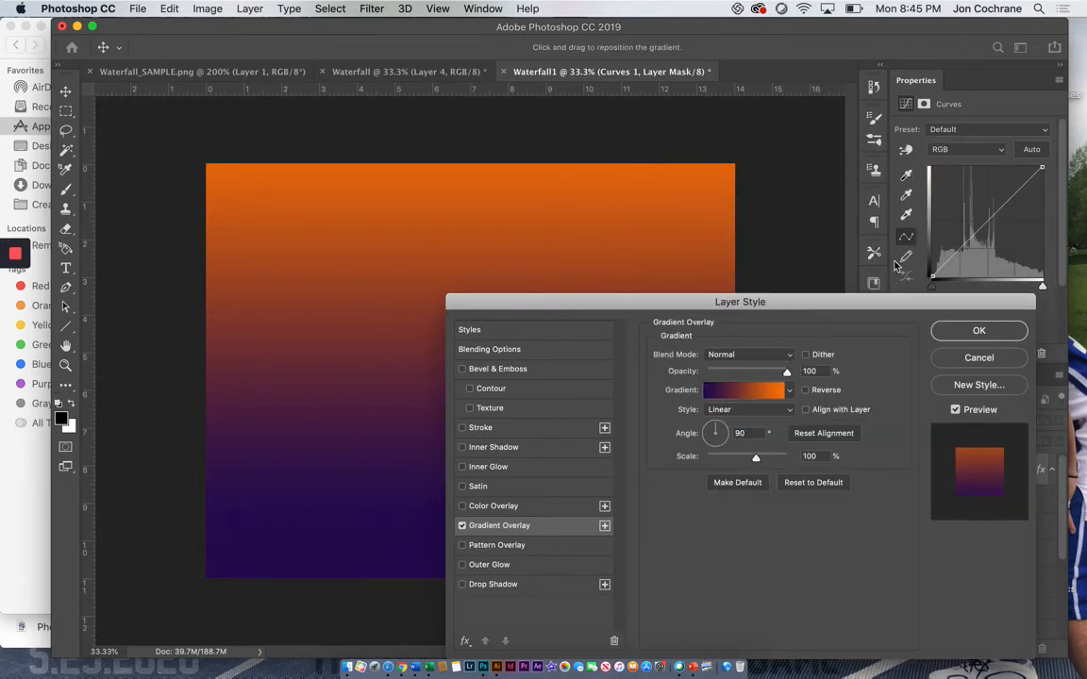
Step: Reverse the gradient, set its style to Radial, and reposition its orange centre in the upper-right part of the canvas
left_click(806, 390)
left_click(732, 413)
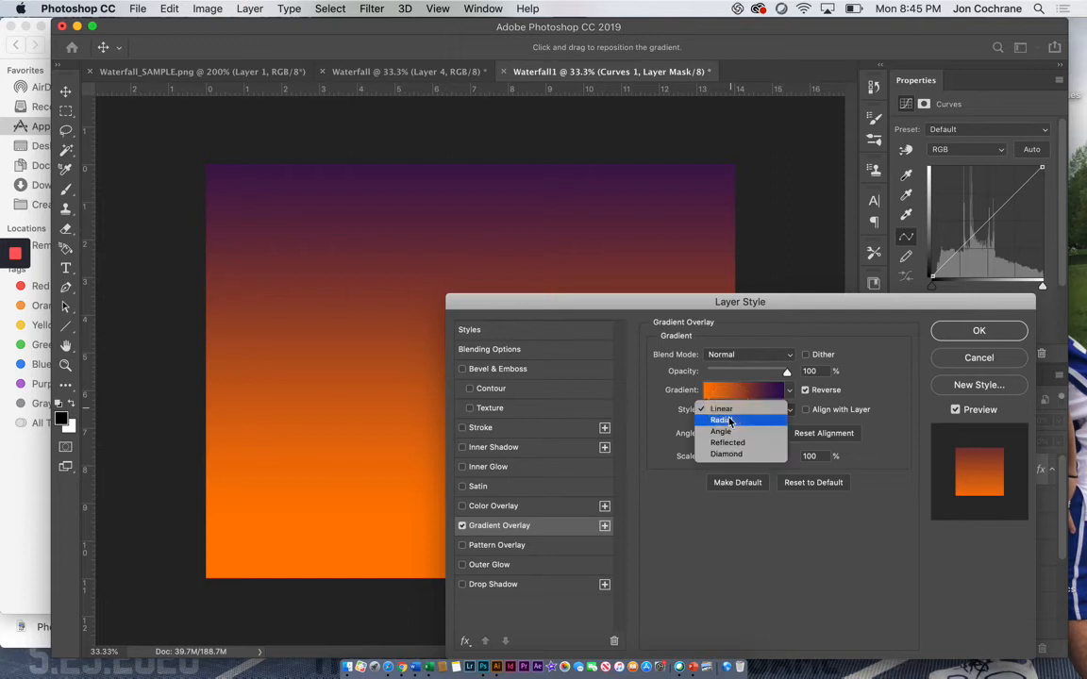
left_click(721, 422)
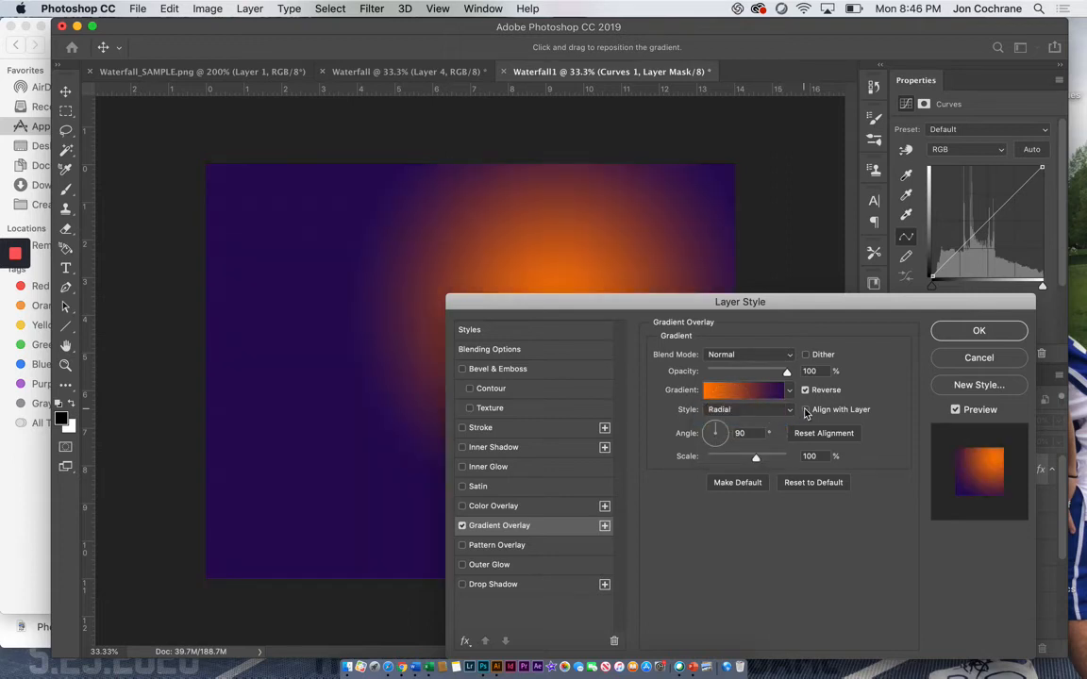
left_click_drag(506, 251, 456, 285)
mouse_move(538, 260)
left_mouse_down()
mouse_move(560, 267)
mouse_move(540, 275)
left_mouse_up()
Step: Set the Gradient Overlay's blend mode to Soft Light and apply the layer style
left_click(724, 355)
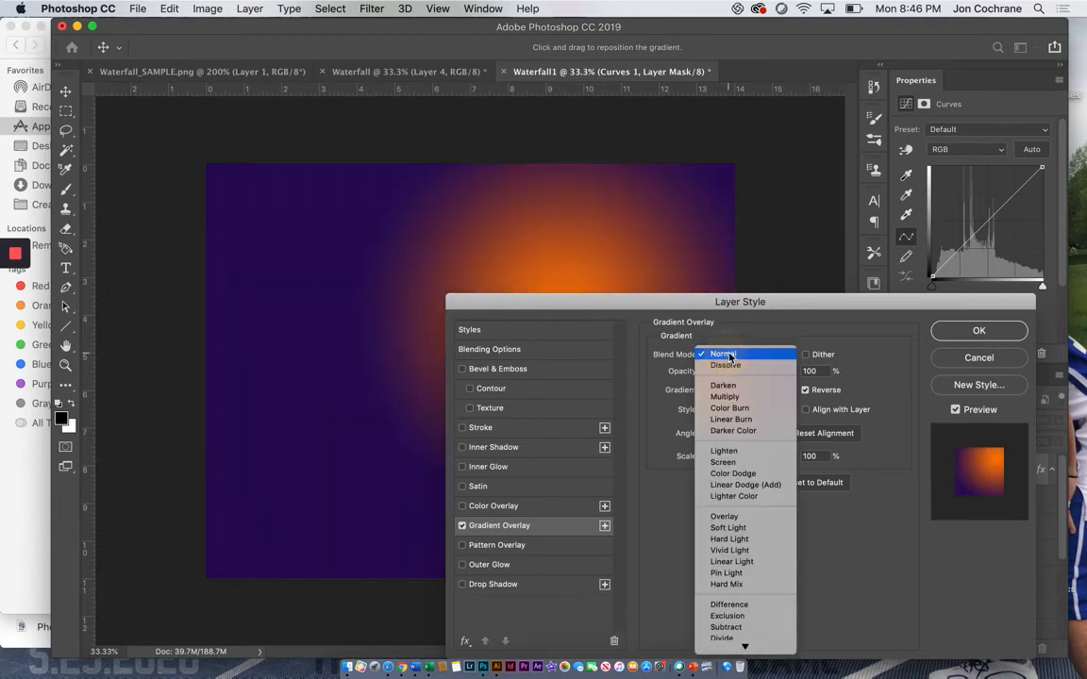
left_click(726, 530)
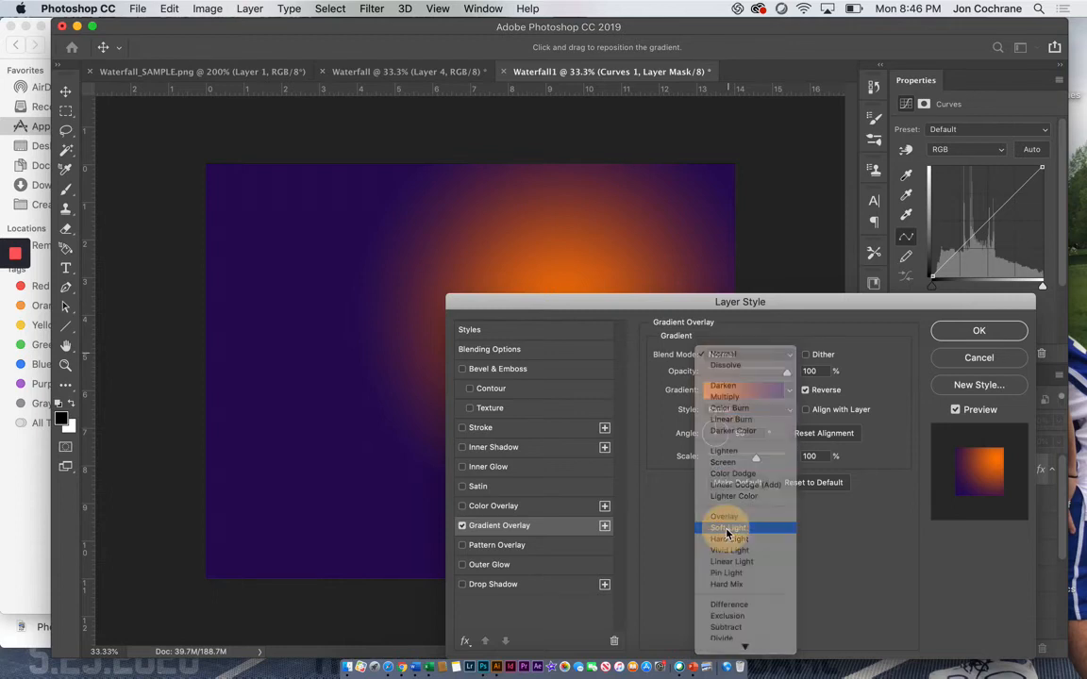
left_click(978, 332)
key("e")
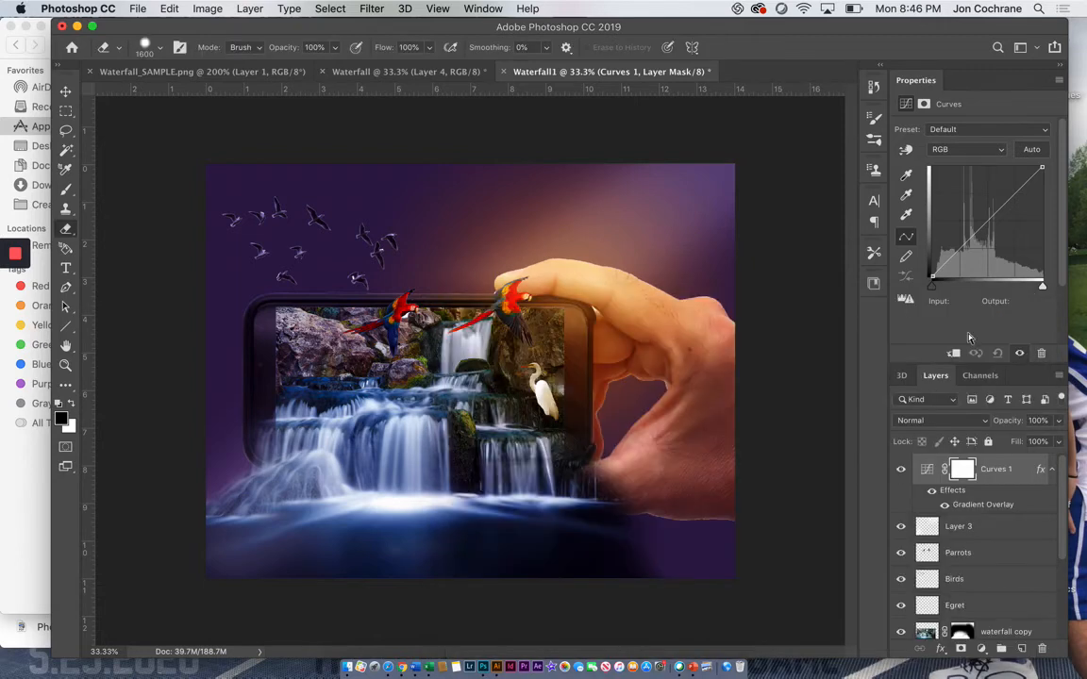
left_click(960, 649)
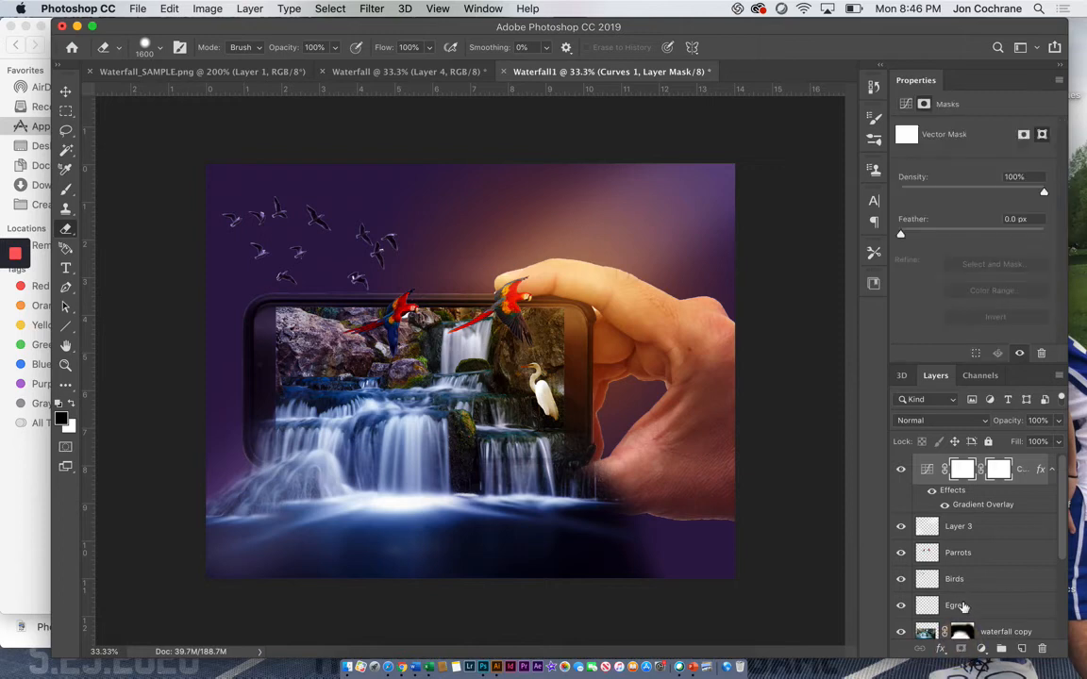
left_click(963, 469)
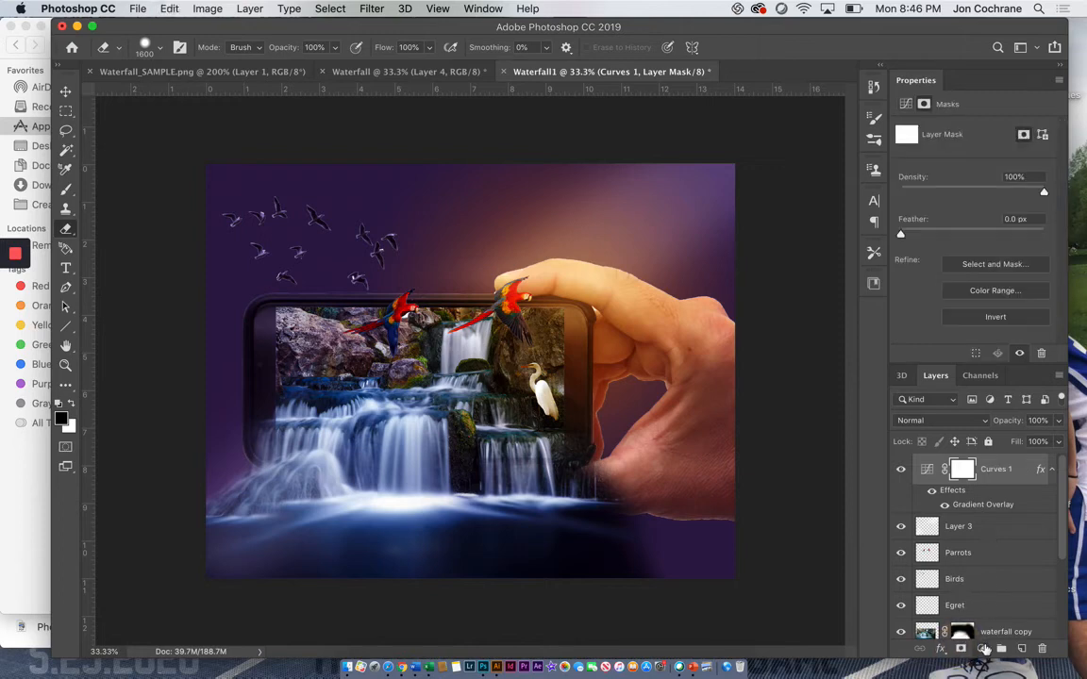
Step: Add a Color Balance adjustment layer above Curves 1 with midtones at Cyan-Red -43, Magenta-Green -3 and Yellow-Blue -41
left_click(981, 649)
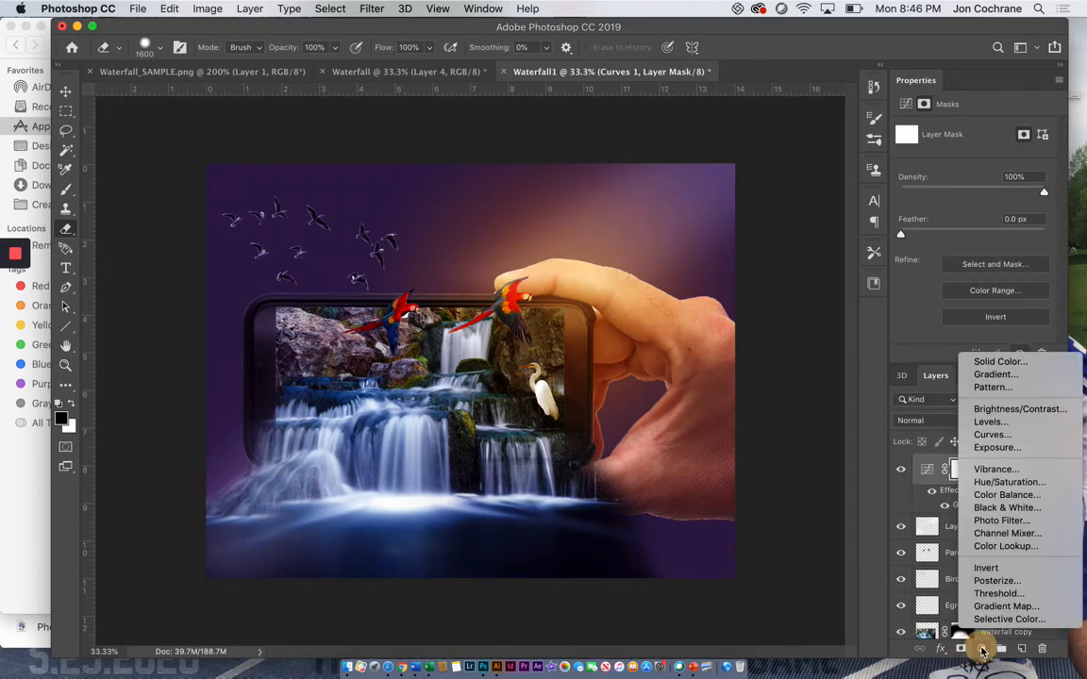
left_click(986, 496)
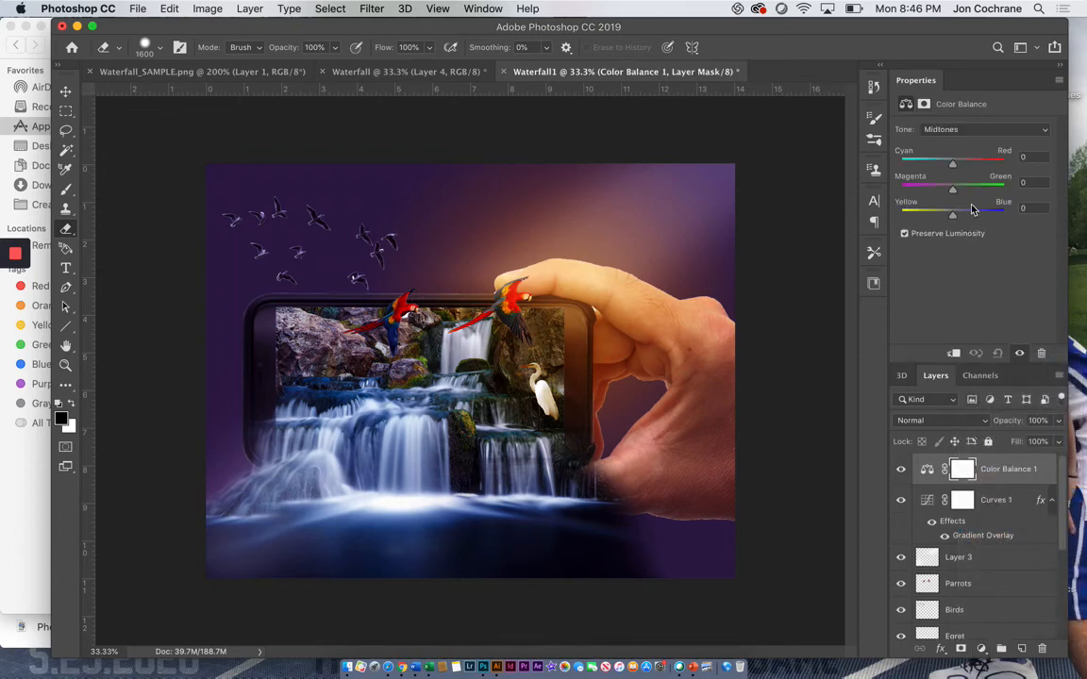
left_click_drag(955, 167, 944, 168)
left_click_drag(931, 168, 930, 168)
left_click_drag(952, 216, 940, 220)
left_click_drag(953, 195, 935, 220)
Step: Apply the Sponge filter to the Background layer with Brush Size 1, Definition 12 and Smoothness 5
scroll(1005, 570, "down", 5)
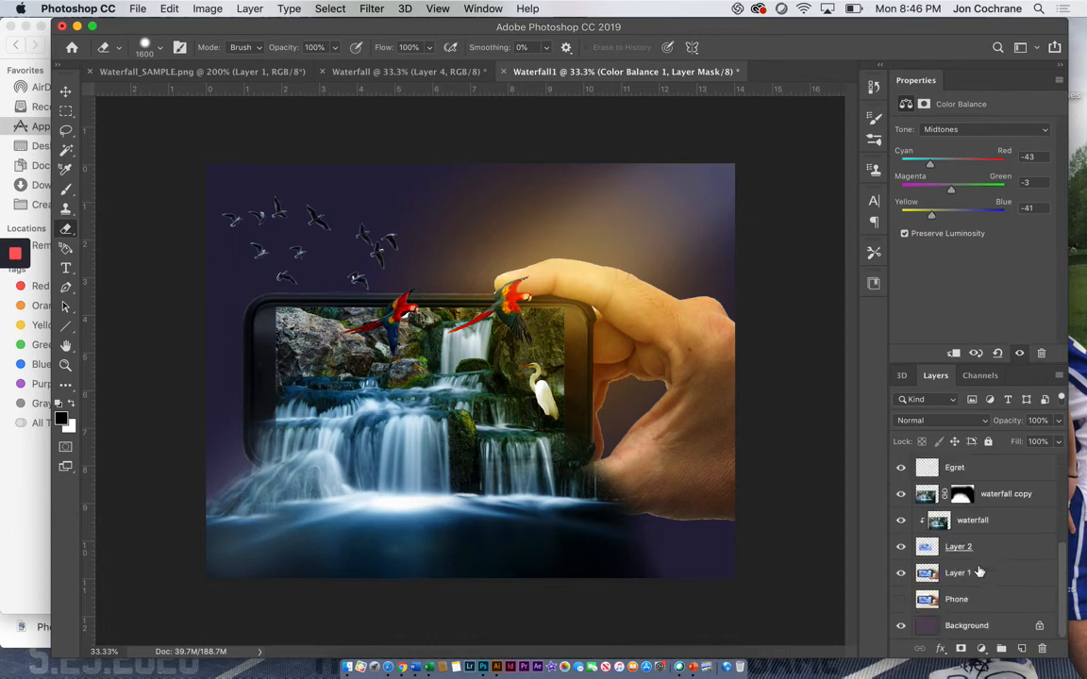
left_click(951, 629)
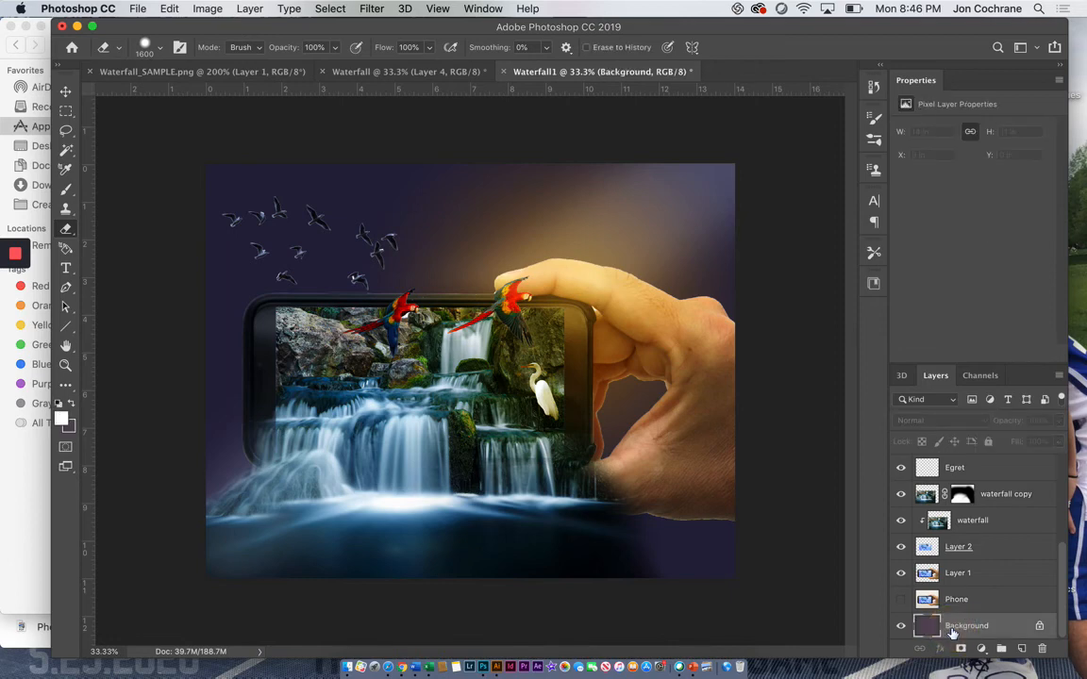
left_click(375, 7)
left_click(395, 74)
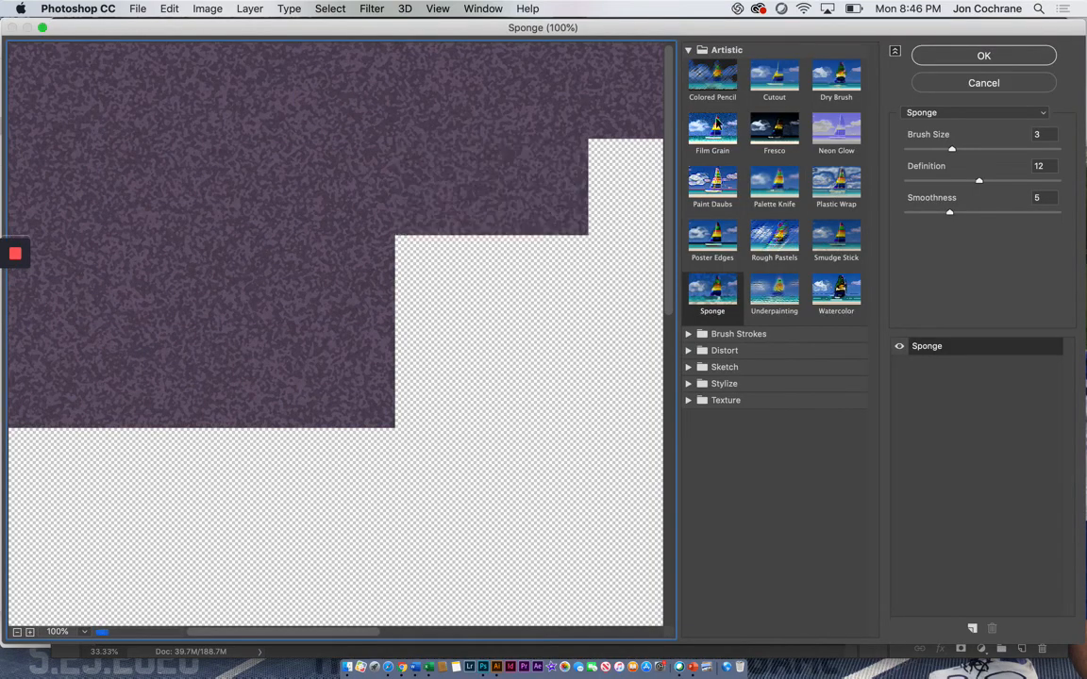
left_click(715, 126)
left_click(730, 288)
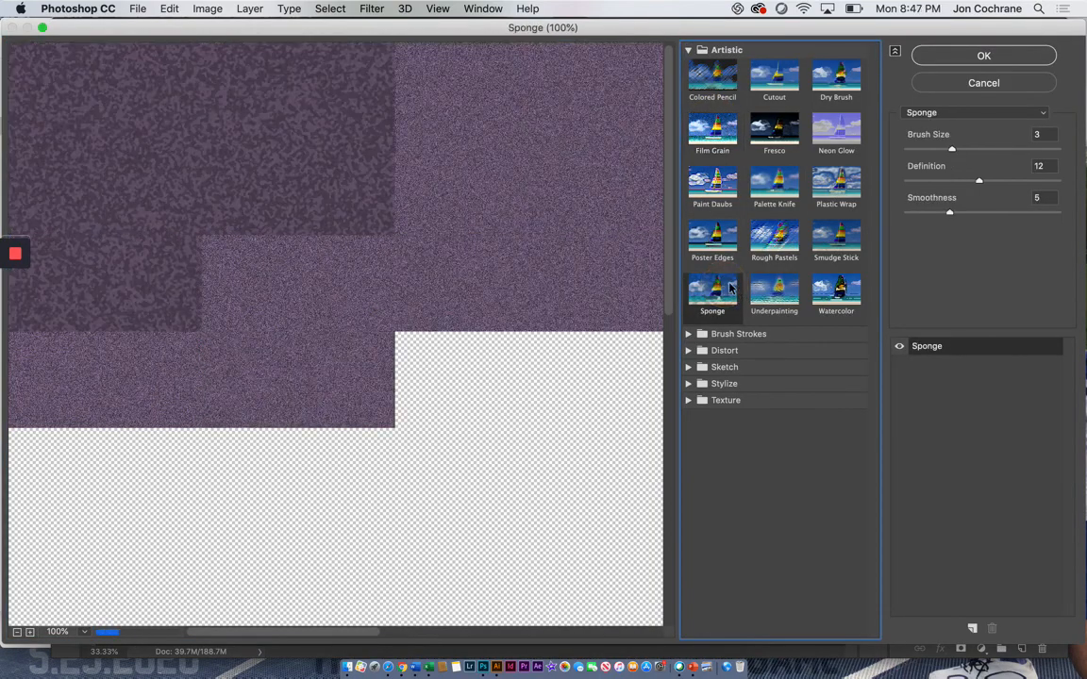
left_click(922, 151)
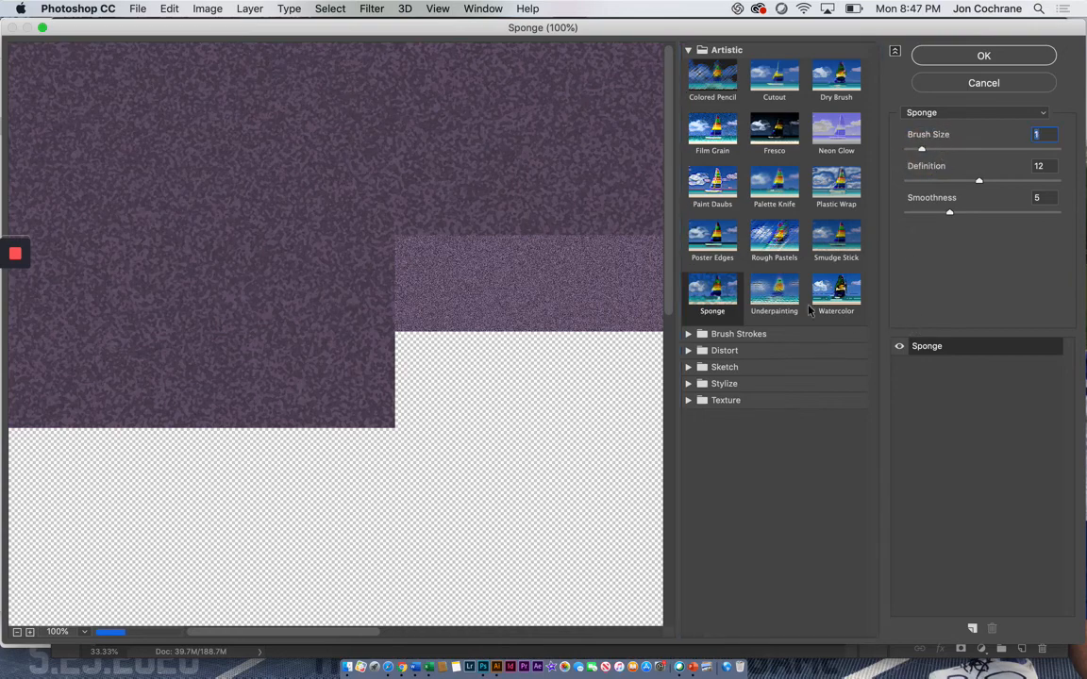
left_click(953, 59)
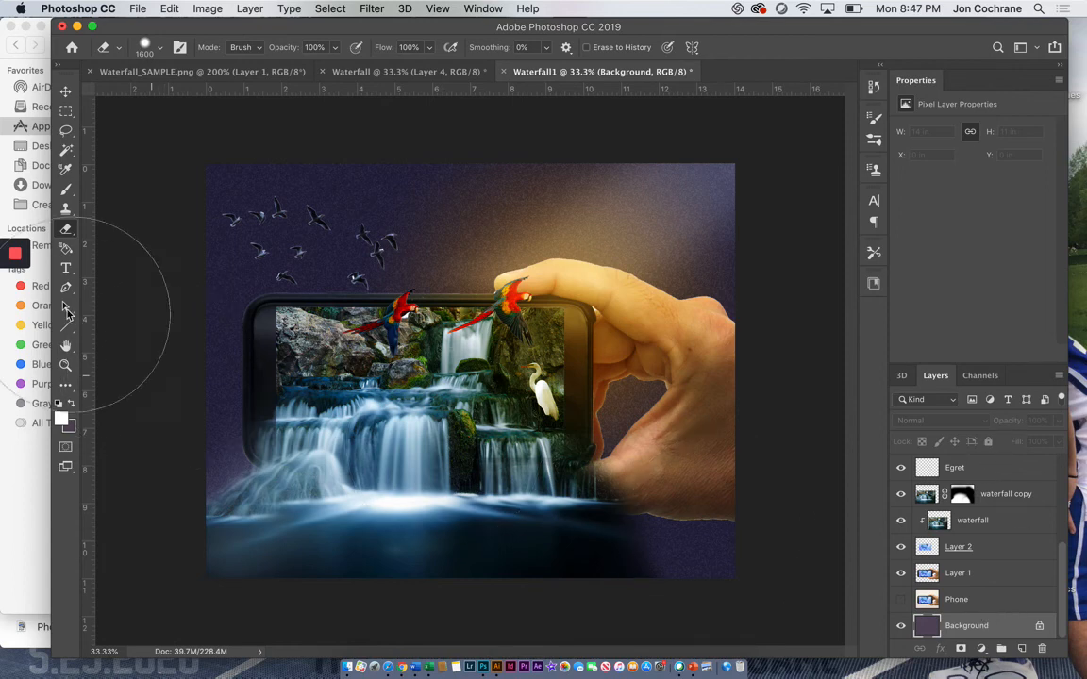
Step: Swap the colours to make purple the foreground and brush over the sponge texture in the Background's upper-right area at size 2100
left_click(72, 403)
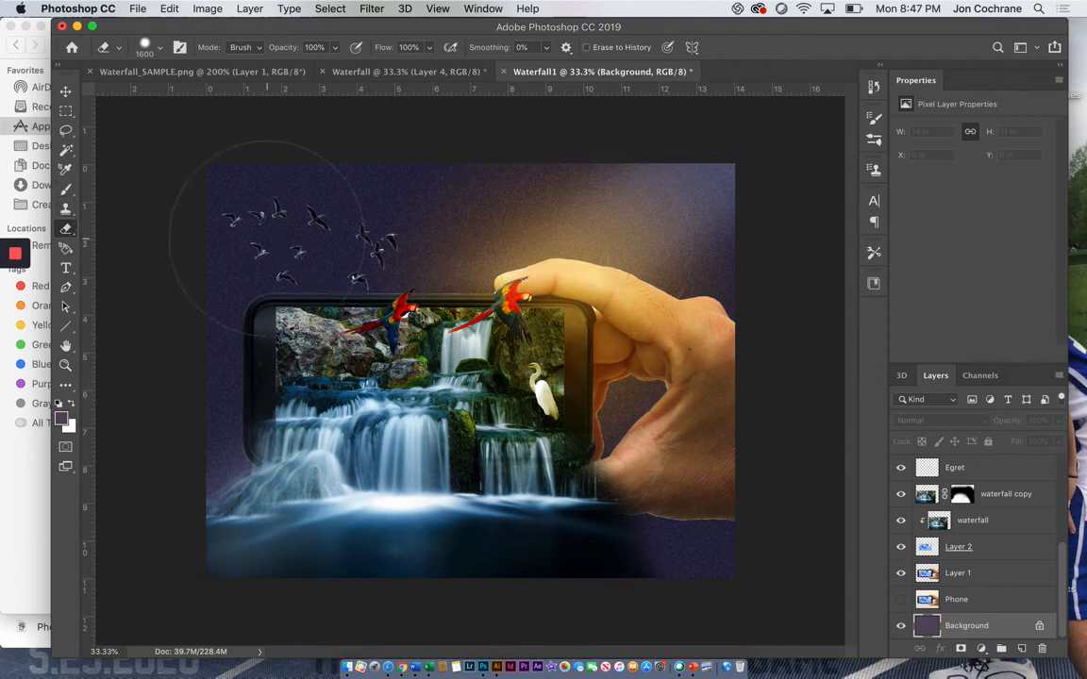
left_click(65, 189)
key("bracketright")
key("bracketright")
key("bracketright")
key("bracketright")
key("bracketright")
key("bracketright")
key("bracketright")
key("bracketright")
key("bracketright")
left_click(696, 199)
mouse_move(695, 198)
left_mouse_down()
mouse_move(547, 317)
mouse_move(507, 300)
mouse_move(609, 251)
mouse_move(575, 240)
mouse_move(292, 259)
mouse_move(353, 312)
mouse_move(377, 359)
mouse_move(541, 278)
left_mouse_up()
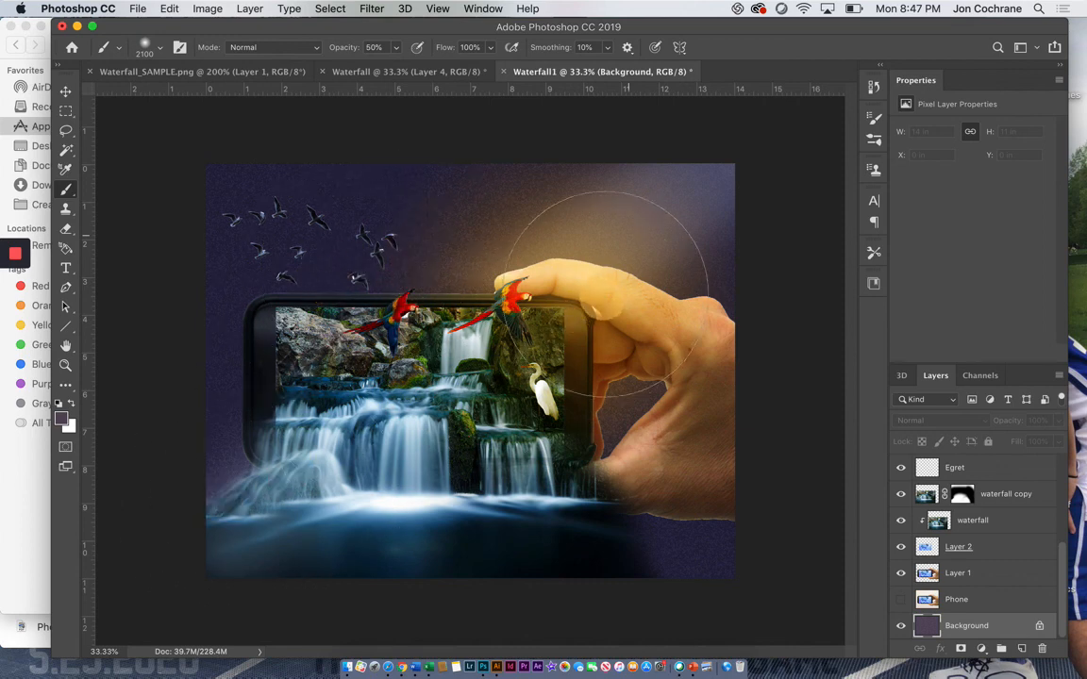
Step: Raise the brush opacity to 90% and paint over more of the Background texture above the hand
left_click(396, 49)
left_click_drag(397, 63, 424, 68)
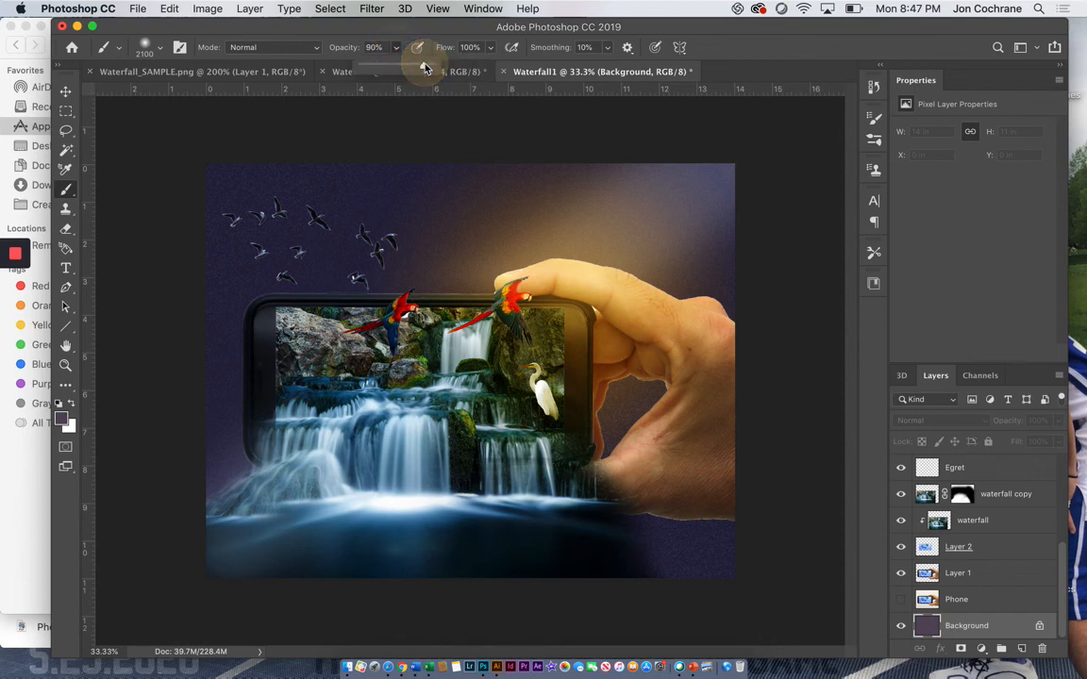
left_click(659, 202)
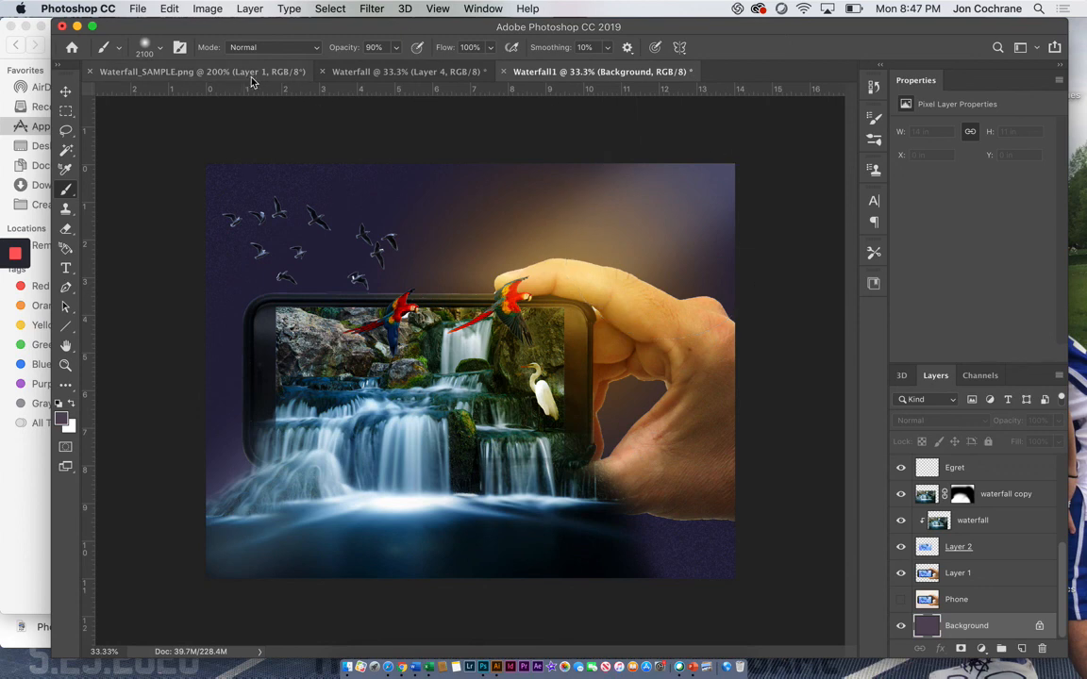
Step: Compare the composite with the Waterfall and Waterfall_SAMPLE.png documents, and return to Waterfall1
left_click(373, 72)
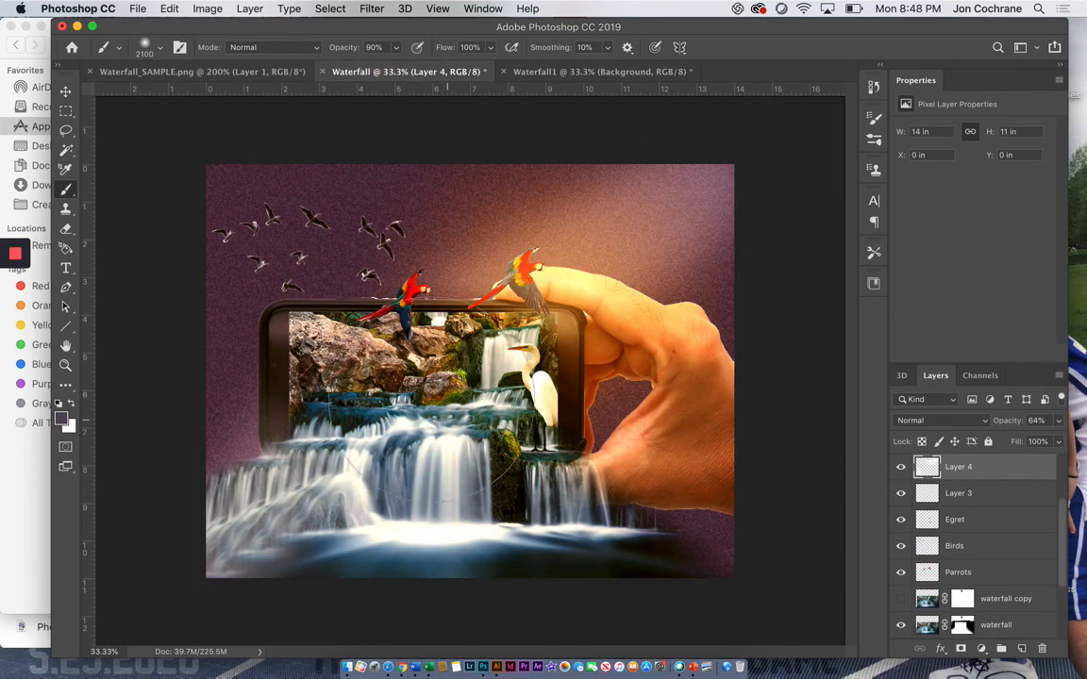
left_click(189, 71)
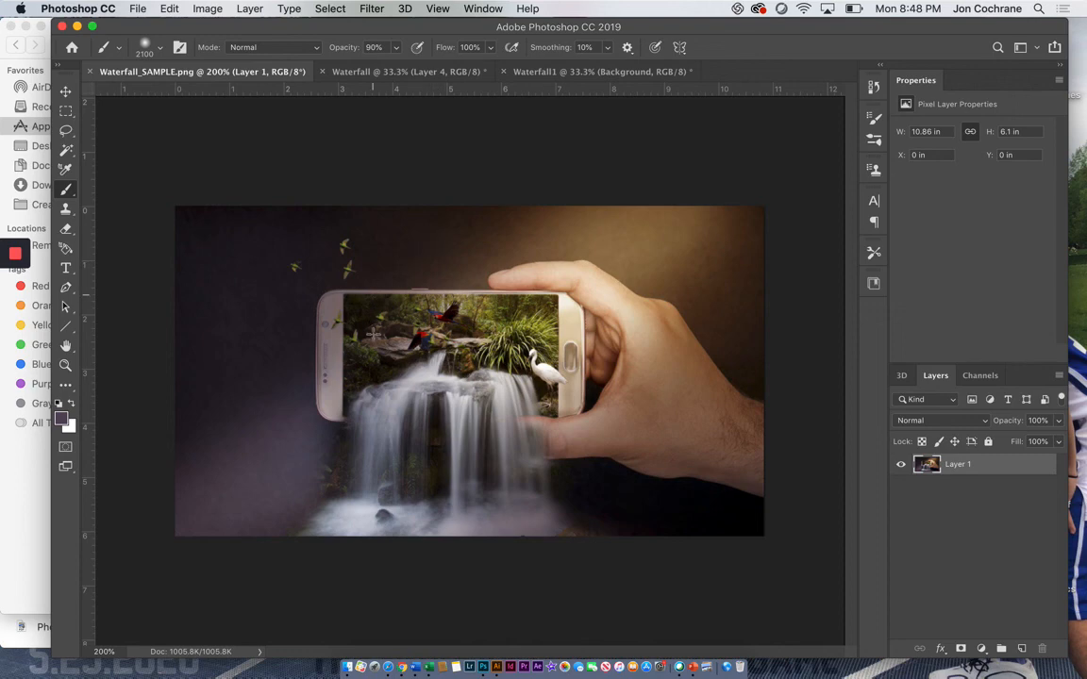
left_click(535, 73)
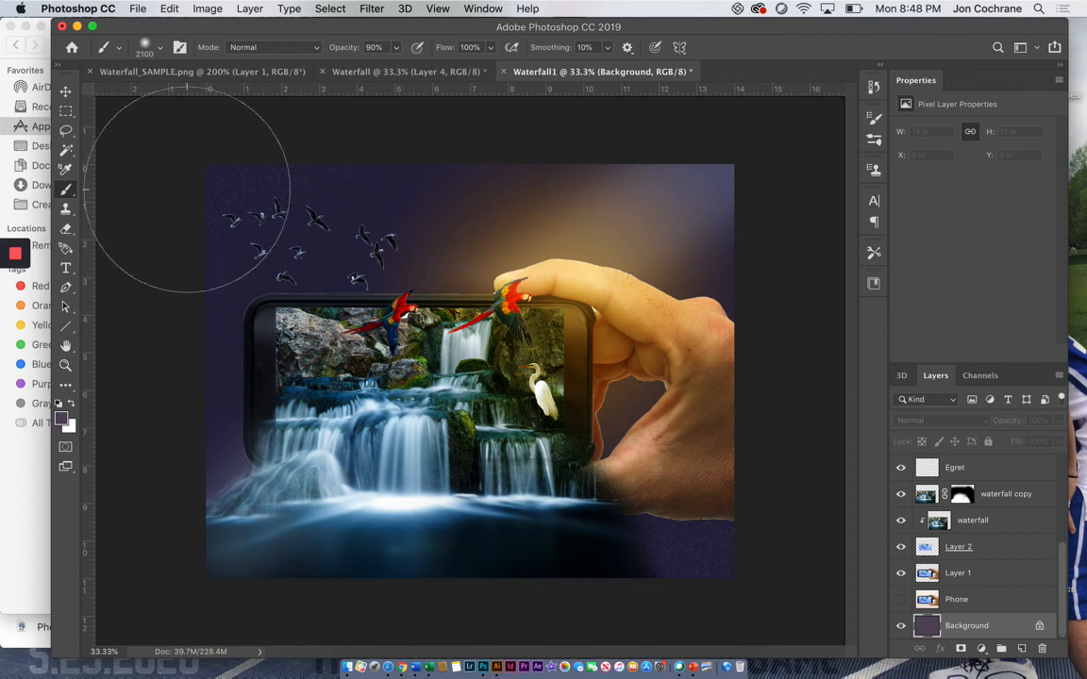
mouse_move(15, 260)
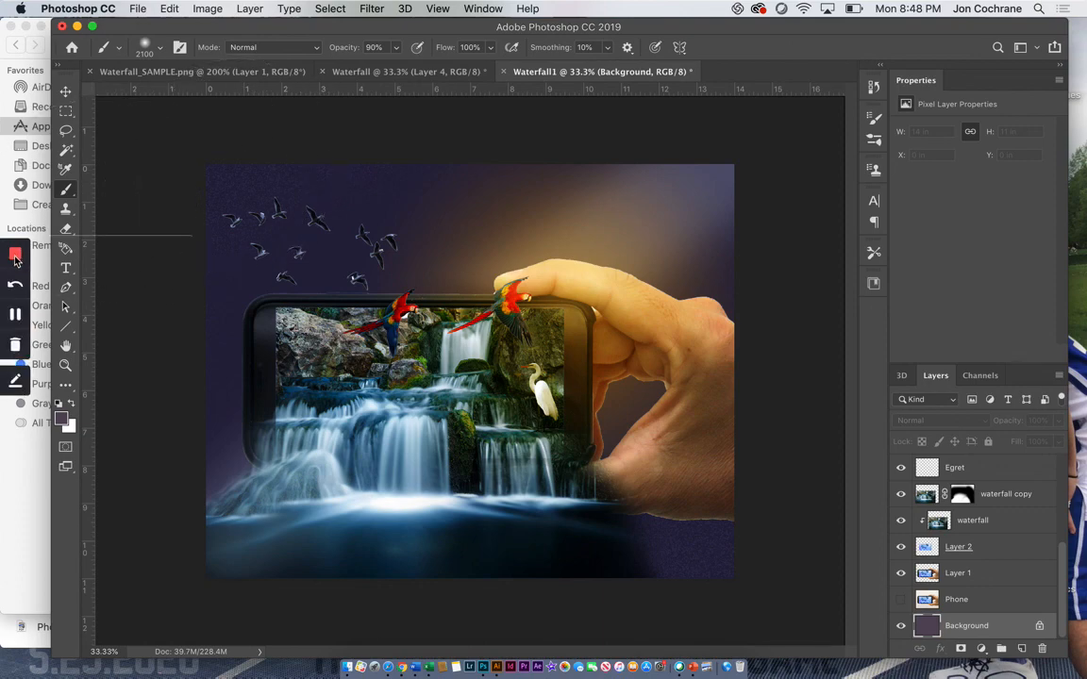